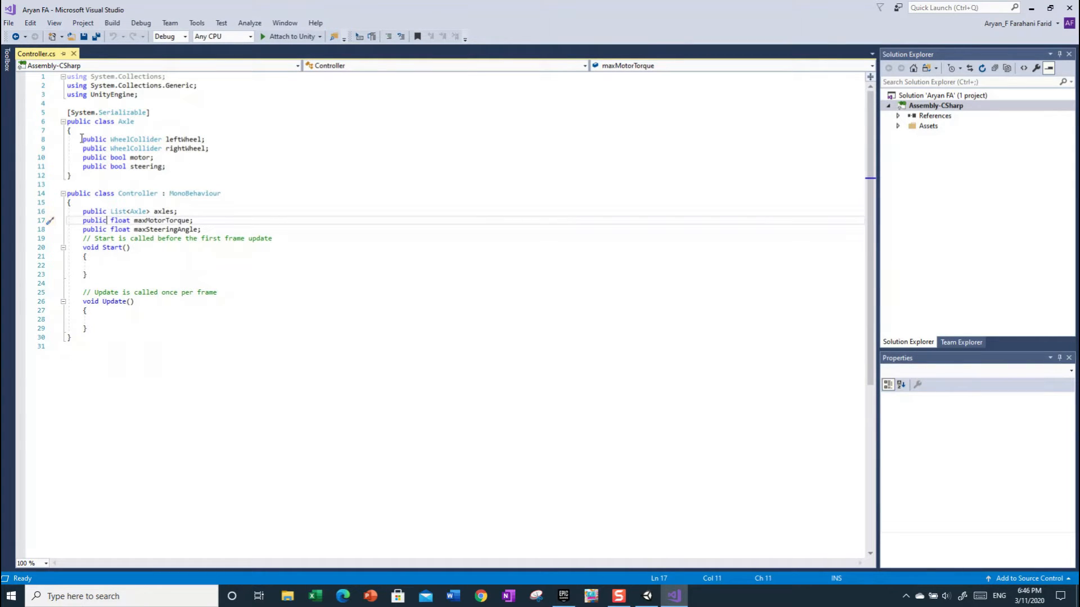
# - Review the Axle class's wheel collider, motor and steering fields and the Controller class's axles, maxMotorTorque and maxSteeringAngle variables
pyautogui.moveTo(81, 138); pyautogui.dragTo(158, 174)
pyautogui.moveTo(82, 212); pyautogui.dragTo(198, 228)
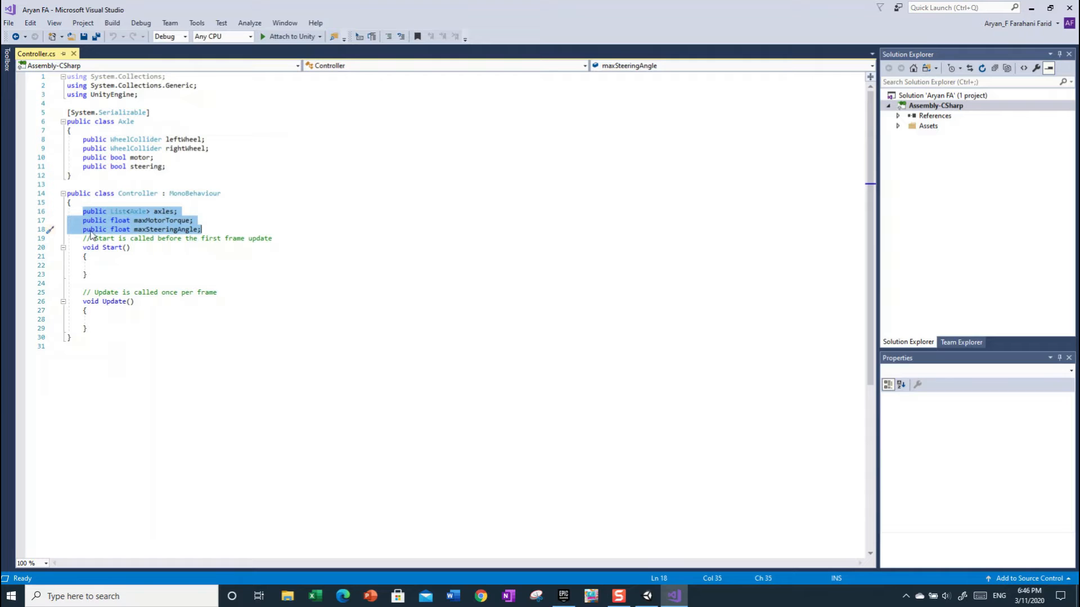
pyautogui.click(314, 113)
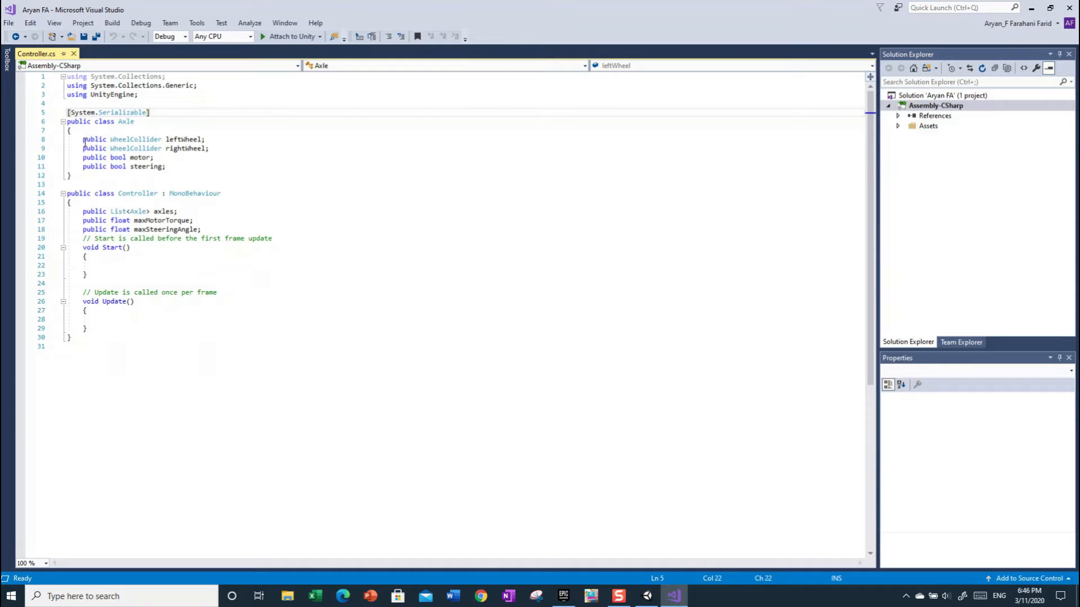
pyautogui.moveTo(76, 139); pyautogui.dragTo(158, 177)
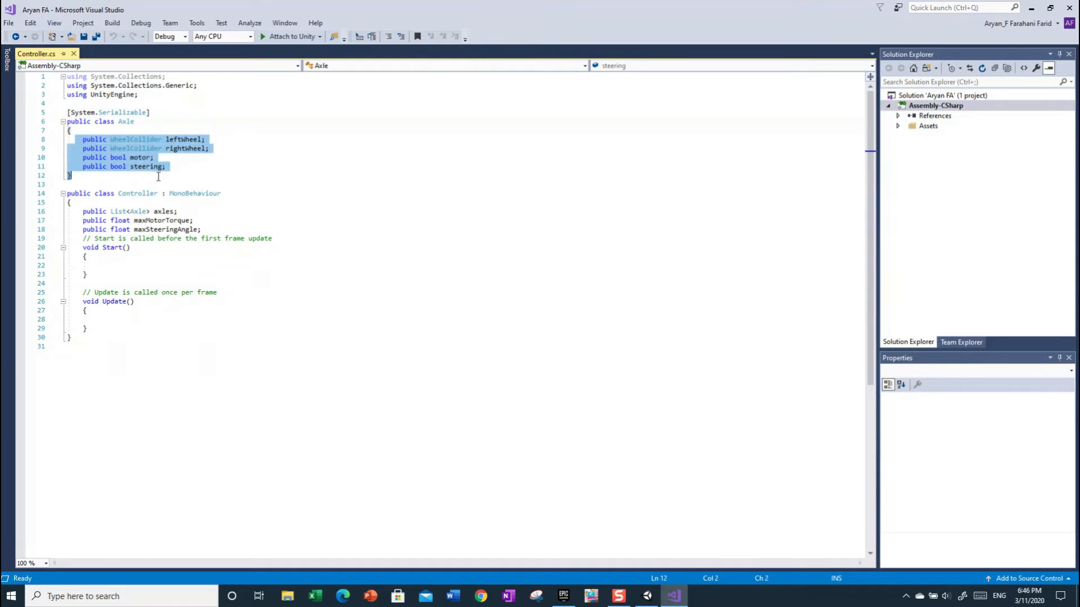
pyautogui.click(130, 139)
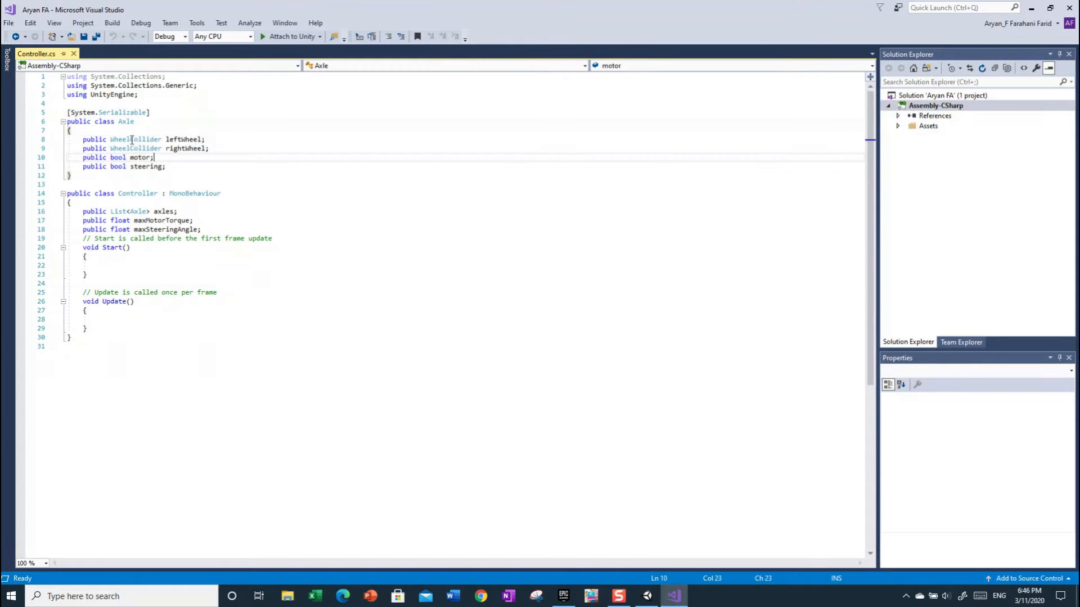
pyautogui.click(84, 140)
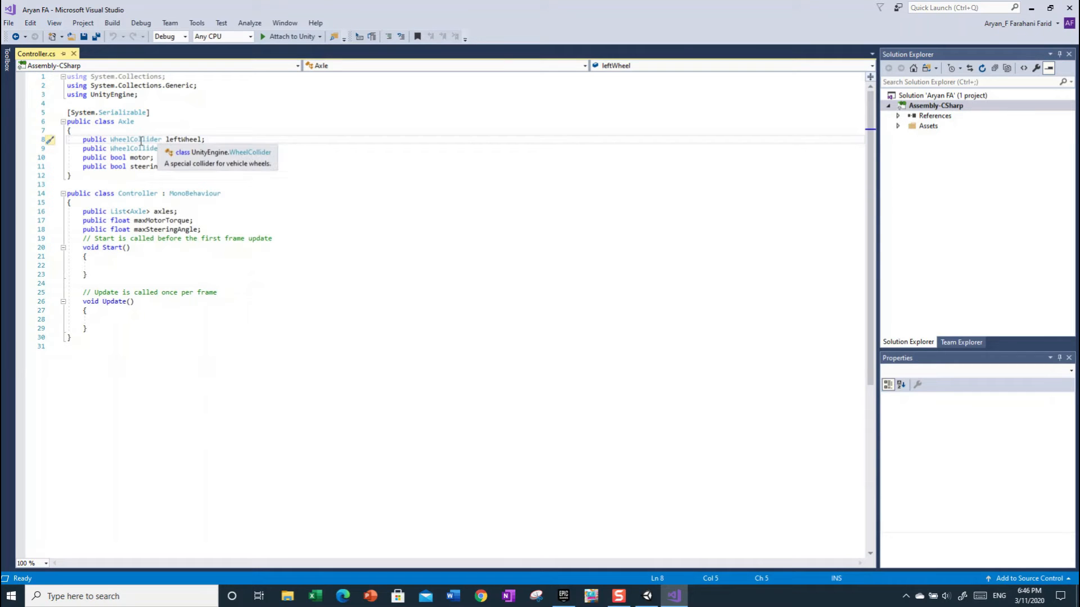
pyautogui.click(140, 141)
pyautogui.click(182, 140)
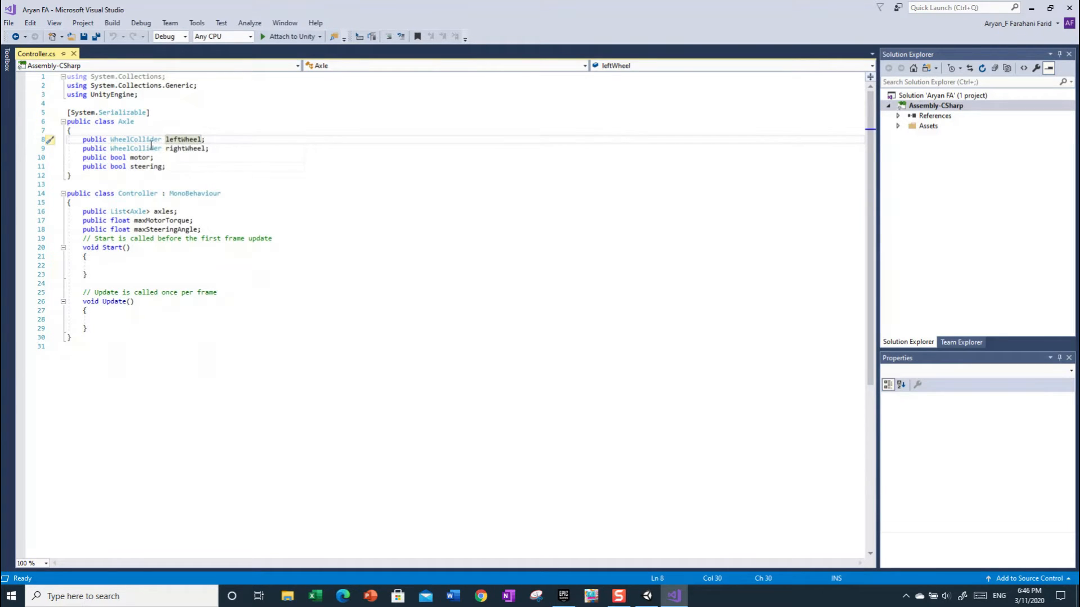
pyautogui.click(146, 140)
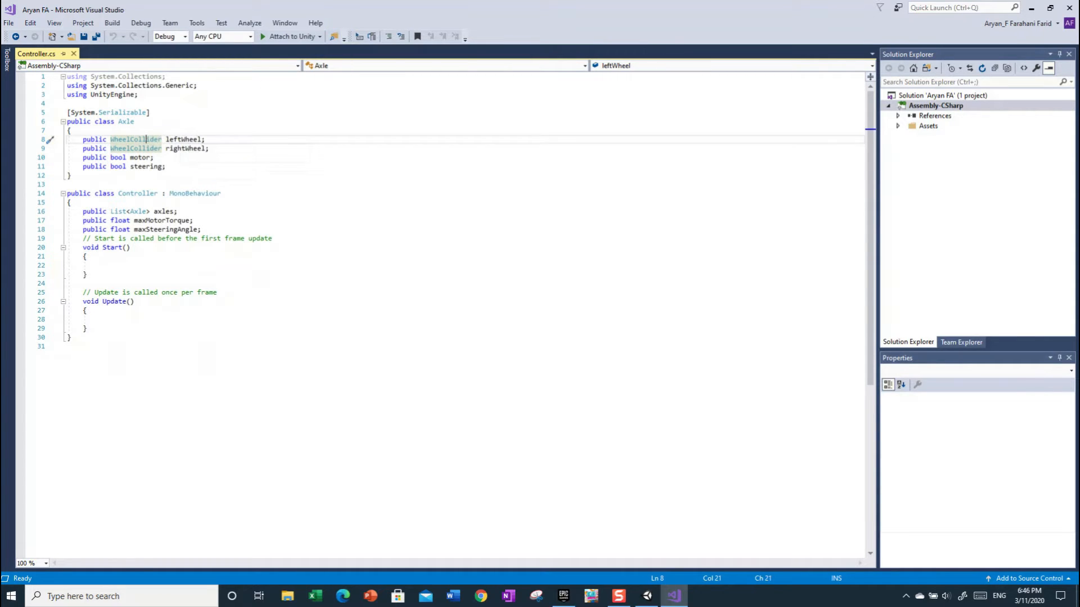
# - Switch to Unity and inspect the Player object and its child hierarchy, including the WheelColliders group
pyautogui.click(647, 595)
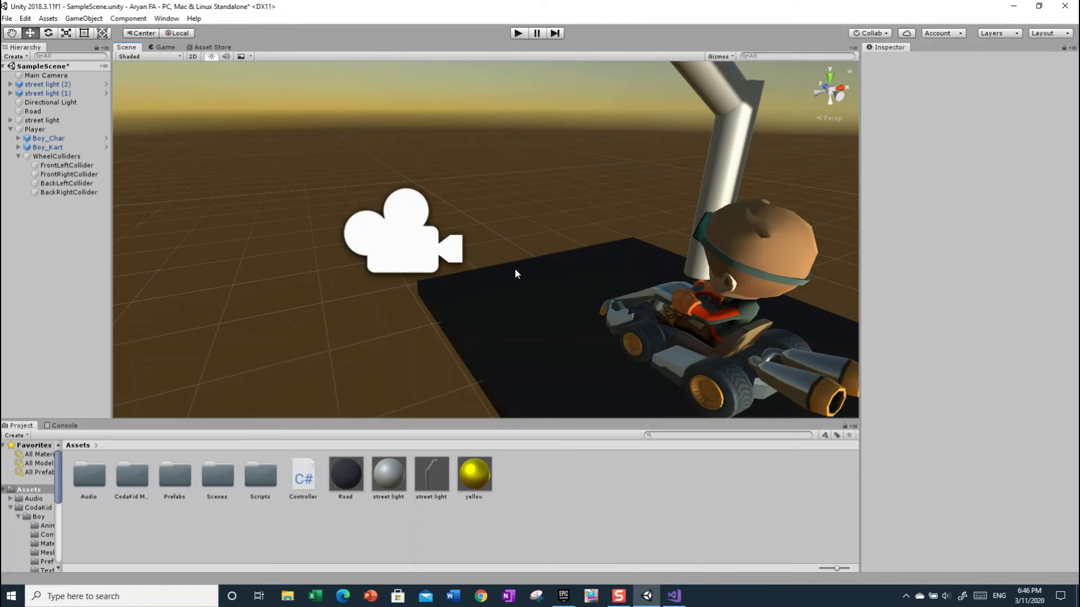
pyautogui.keyDown('alt'); pyautogui.moveTo(519, 268); pyautogui.dragTo(612, 313); pyautogui.keyUp('alt')
pyautogui.moveTo(612, 313); pyautogui.dragTo(645, 358, button='right')
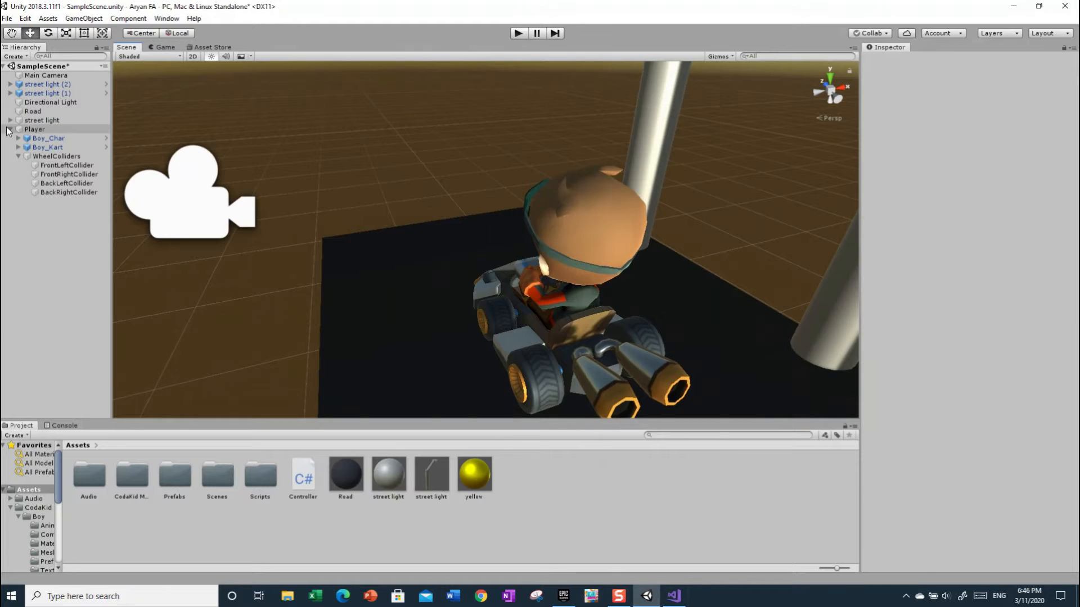
pyautogui.click(36, 129)
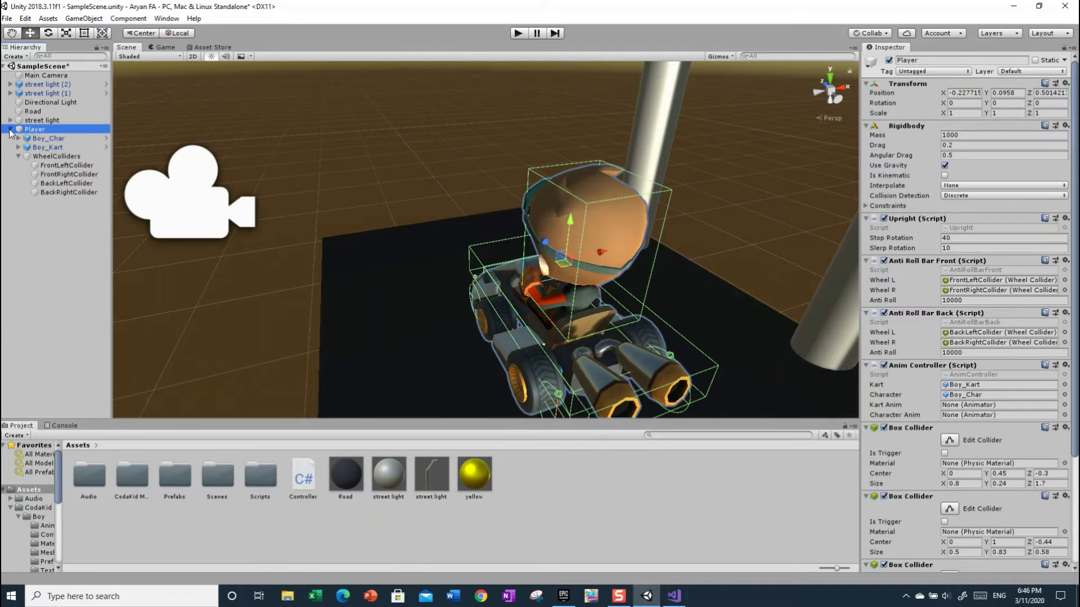
pyautogui.click(11, 129)
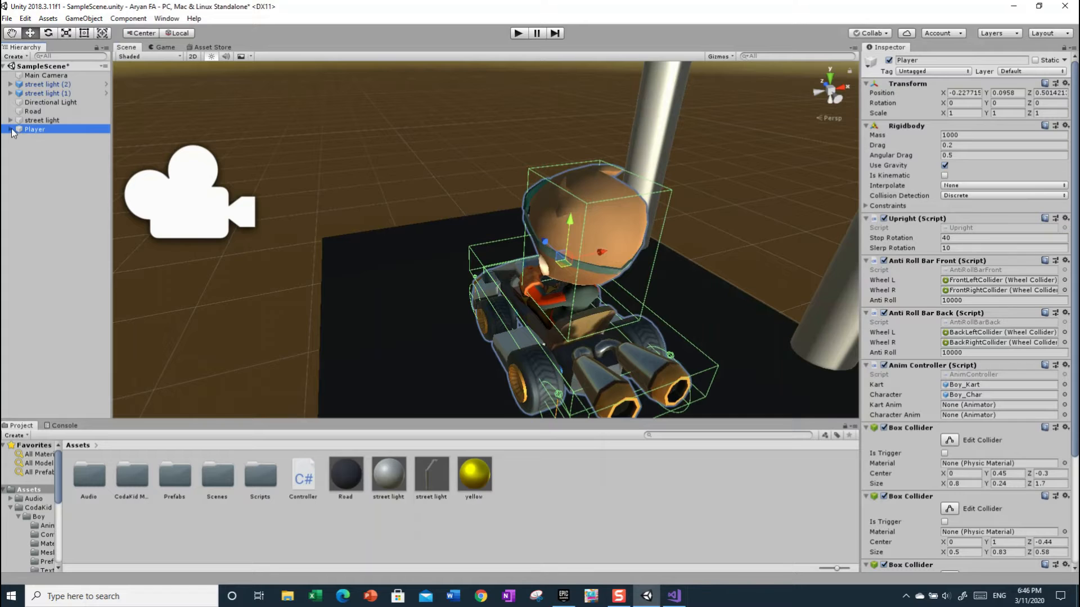
pyautogui.click(11, 129)
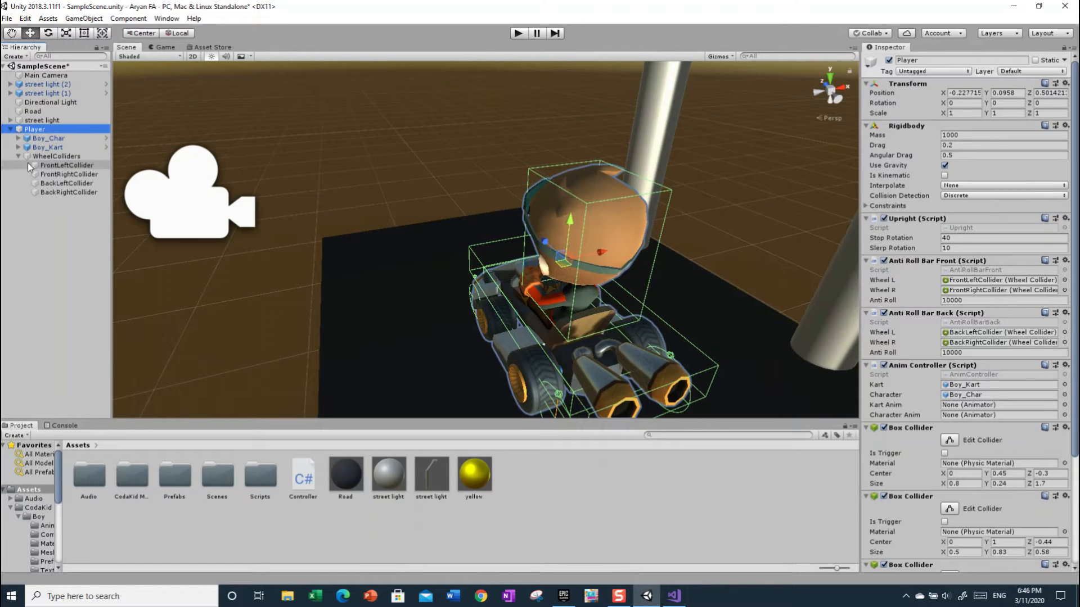
# - Inspect the FrontLeftCollider and BackLeftCollider objects and their positions on the kart
pyautogui.click(58, 166)
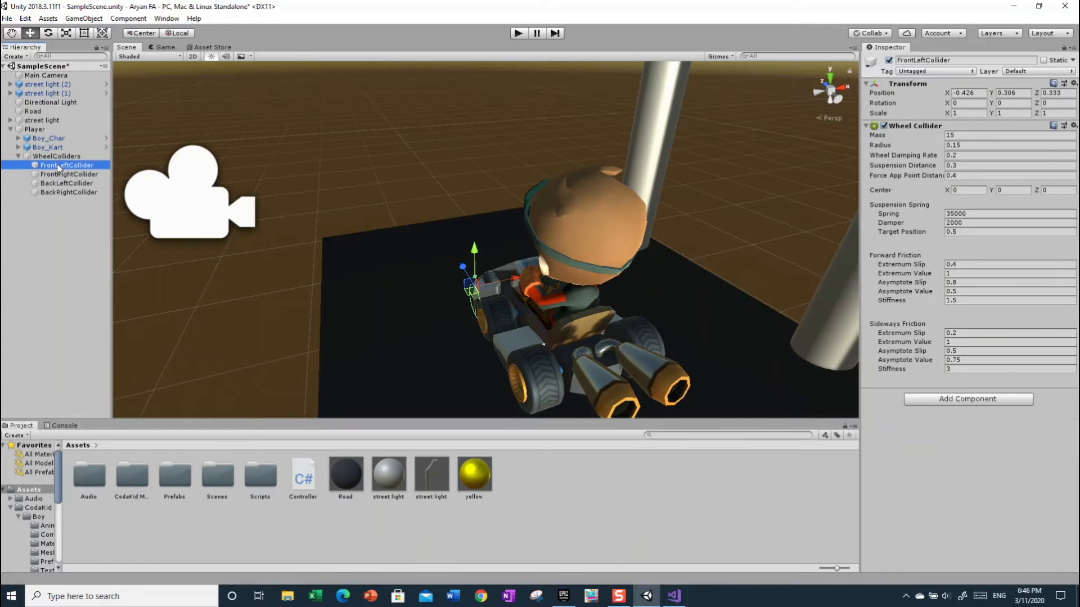
pyautogui.moveTo(427, 290); pyautogui.dragTo(548, 303, button='right')
pyautogui.press('w')
pyautogui.click(78, 184)
pyautogui.moveTo(400, 204); pyautogui.dragTo(103, 153, button='right')
pyautogui.press('s')
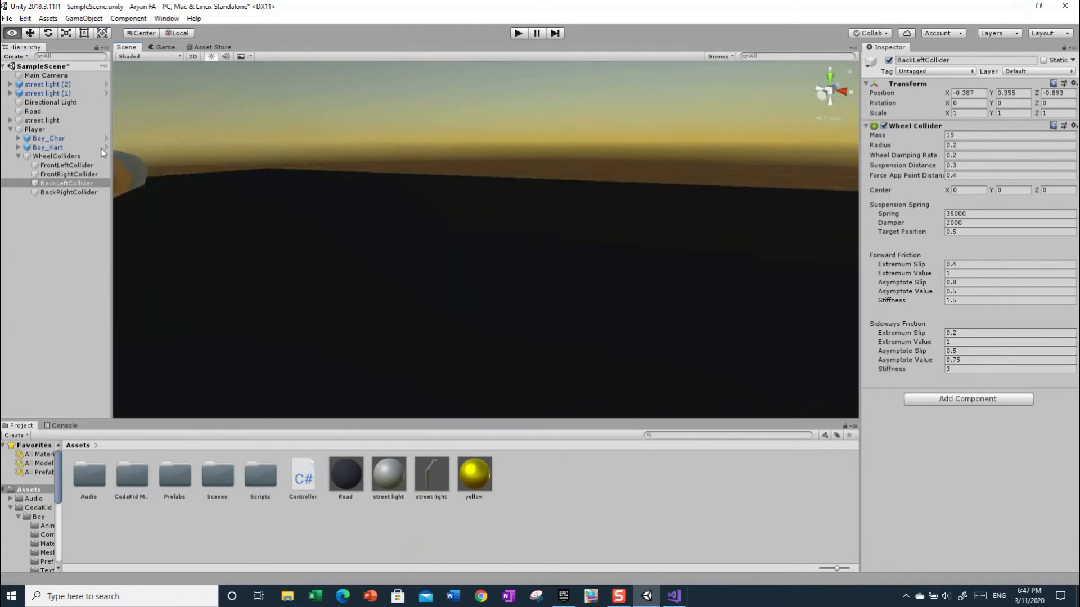
pyautogui.press('f')
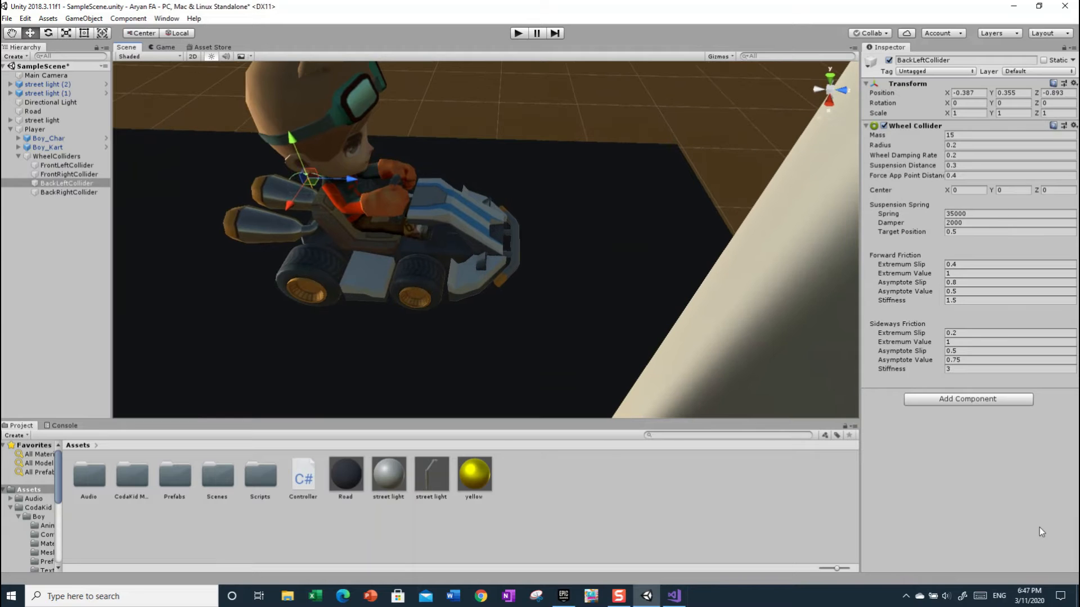
# - Check the rightWheel declaration in the Visual Studio script, then inspect FrontRightCollider and BackRightCollider back in Unity
pyautogui.click(674, 595)
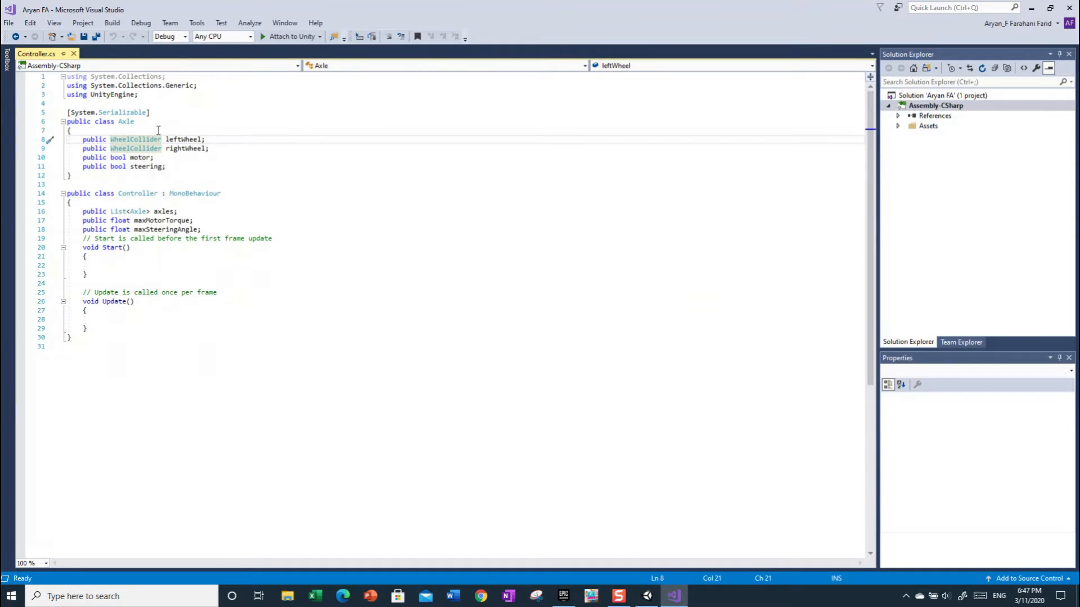
pyautogui.moveTo(141, 150)
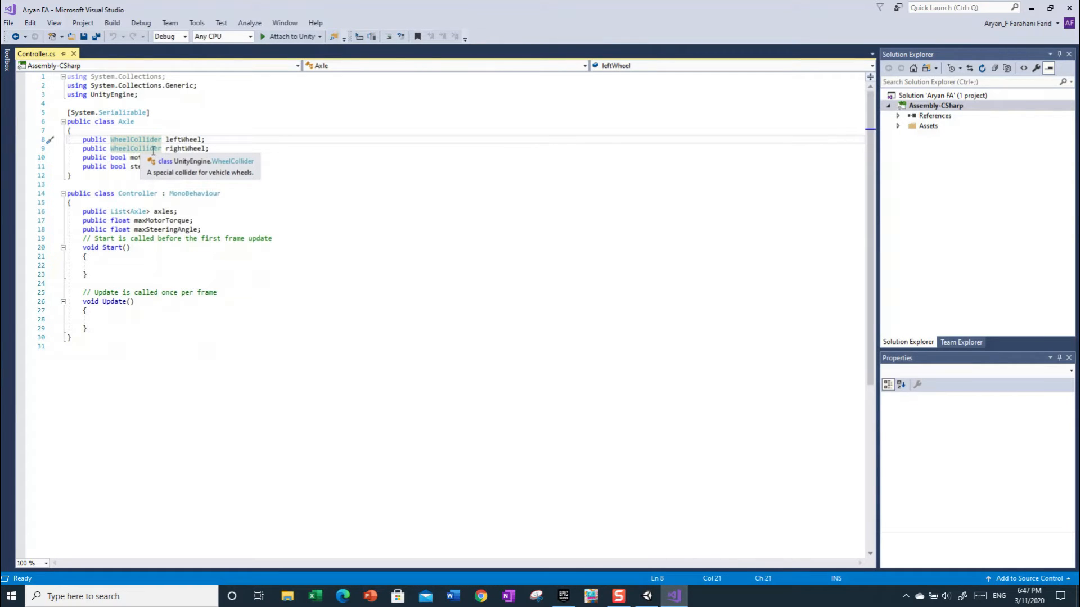
pyautogui.click(645, 593)
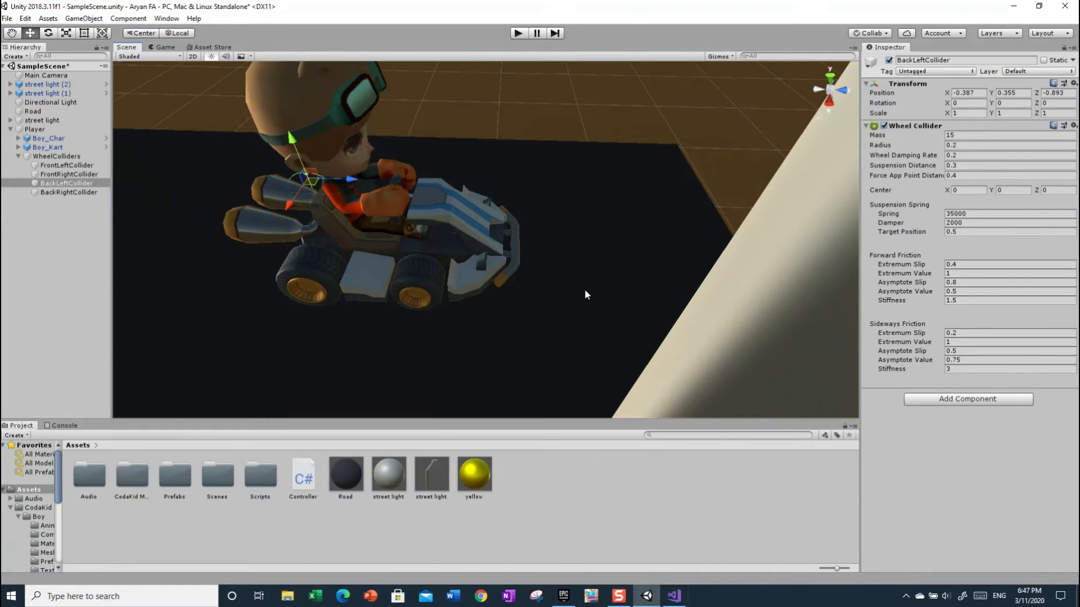
pyautogui.keyDown('alt'); pyautogui.moveTo(541, 304); pyautogui.dragTo(639, 323); pyautogui.keyUp('alt')
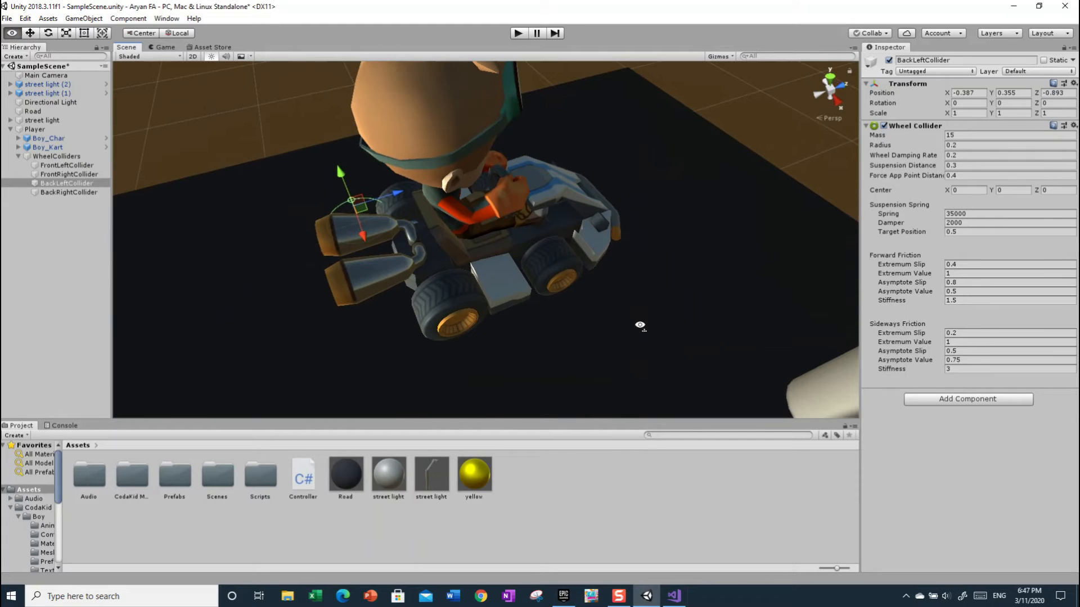
pyautogui.click(76, 174)
pyautogui.click(60, 192)
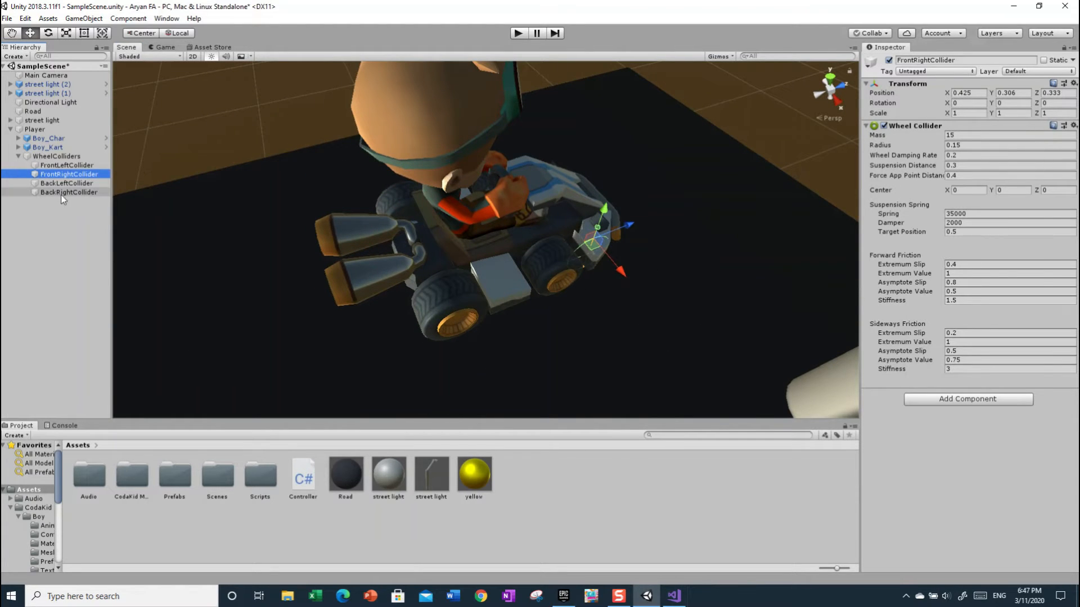
# - Examine the kart's wheels and the character from behind in the scene, leaving nothing selected
pyautogui.keyDown('alt'); pyautogui.moveTo(464, 290); pyautogui.dragTo(568, 265); pyautogui.keyUp('alt')
pyautogui.keyDown('alt'); pyautogui.moveTo(449, 295); pyautogui.dragTo(642, 251); pyautogui.keyUp('alt')
pyautogui.click(555, 171)
pyautogui.keyDown('alt'); pyautogui.moveTo(559, 163); pyautogui.dragTo(651, 178); pyautogui.keyUp('alt')
pyautogui.click(562, 223)
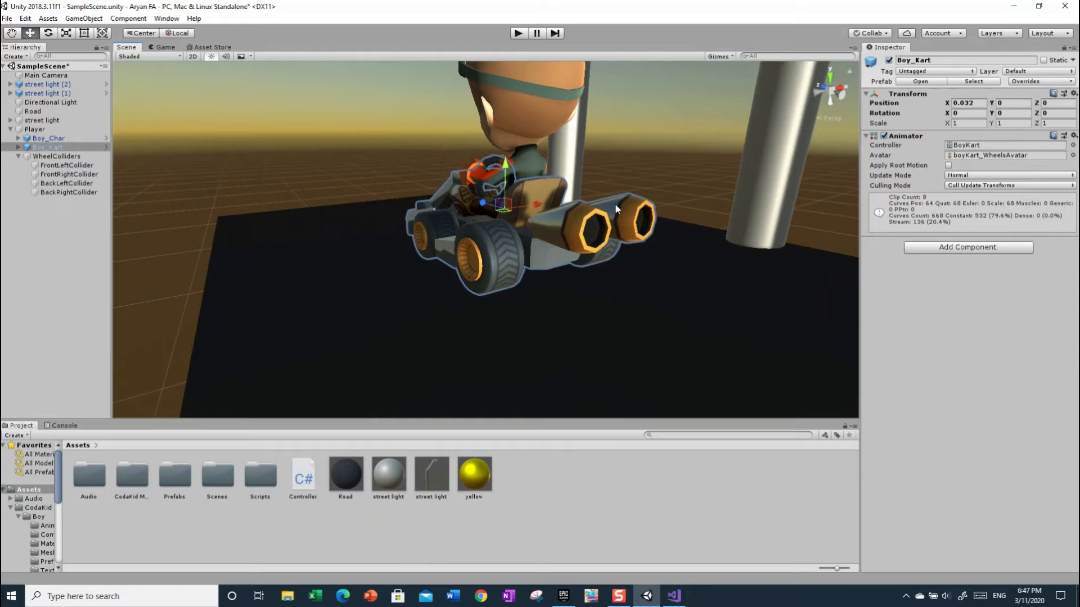
pyautogui.click(526, 128)
pyautogui.click(511, 240)
pyautogui.click(360, 147)
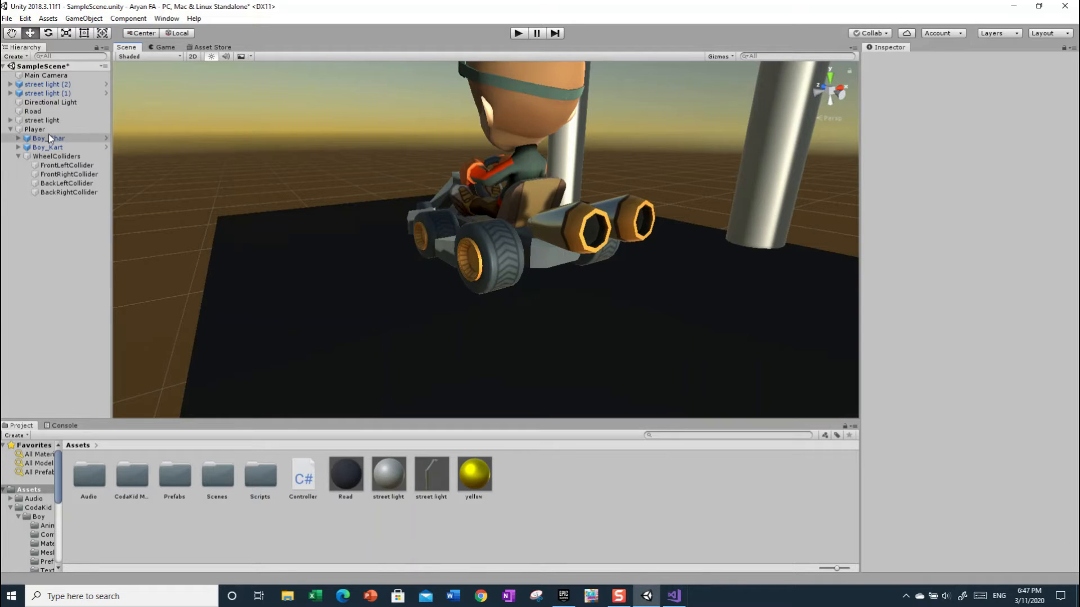
# - Review the Player object's components through to the Controller script, and examine its Axles list
pyautogui.click(33, 129)
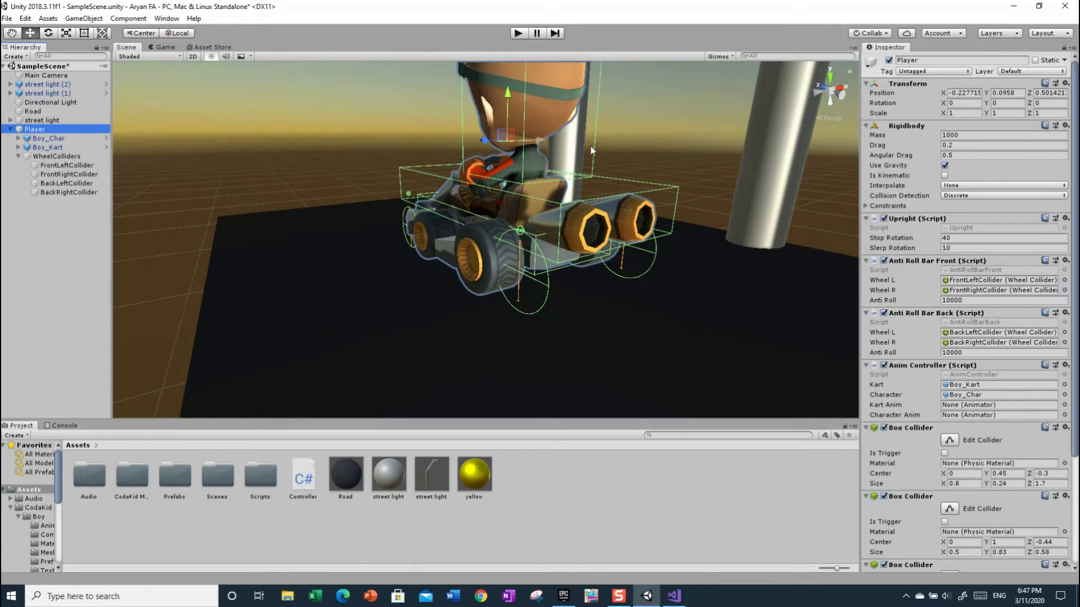
pyautogui.click(1063, 48)
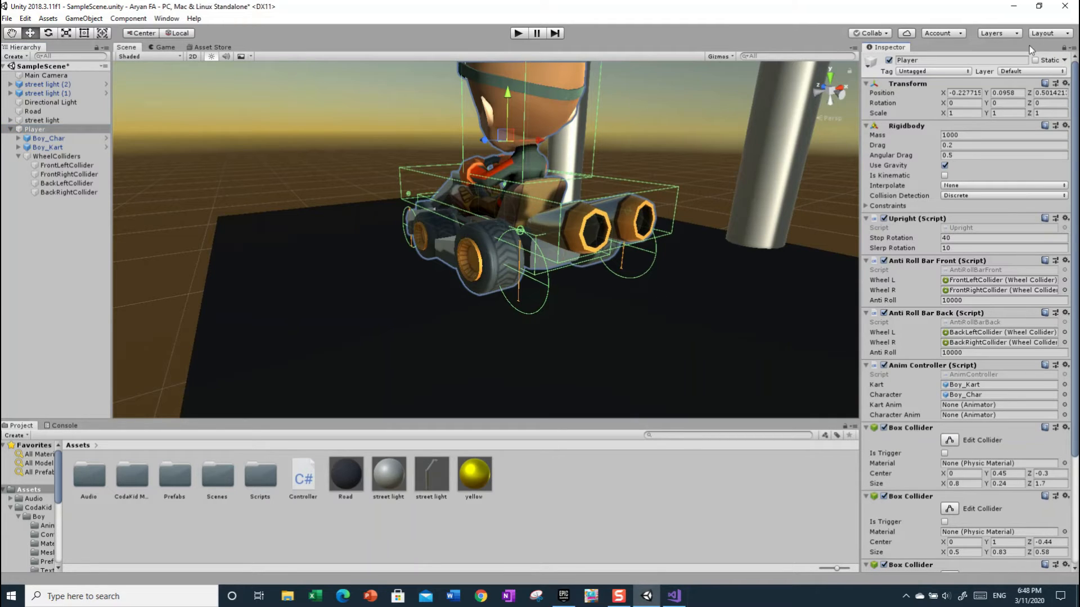
pyautogui.scroll(-6, 922, 205)
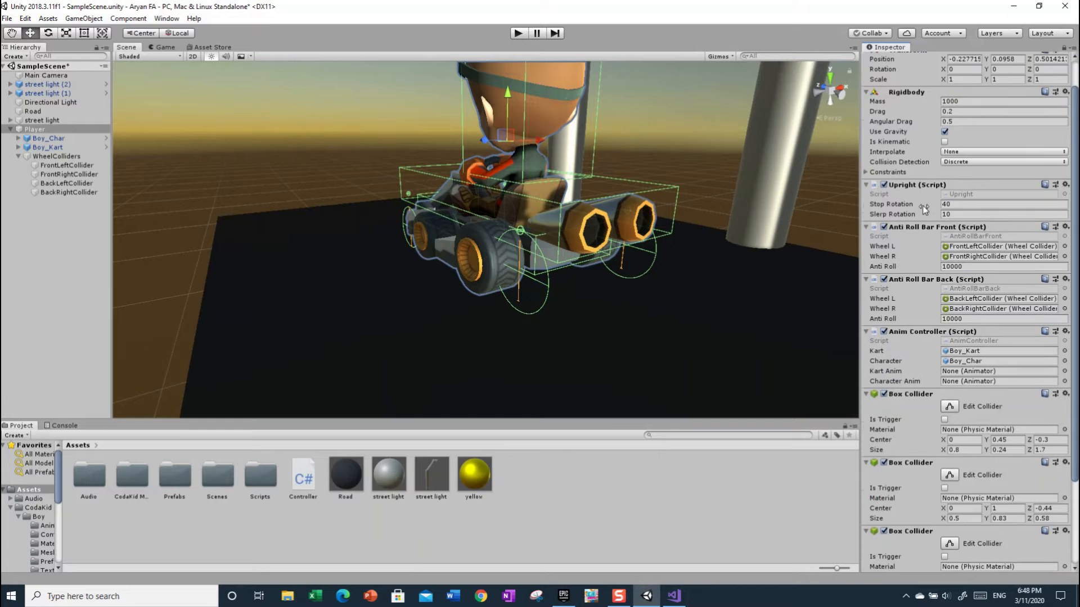
pyautogui.scroll(-1, 973, 232)
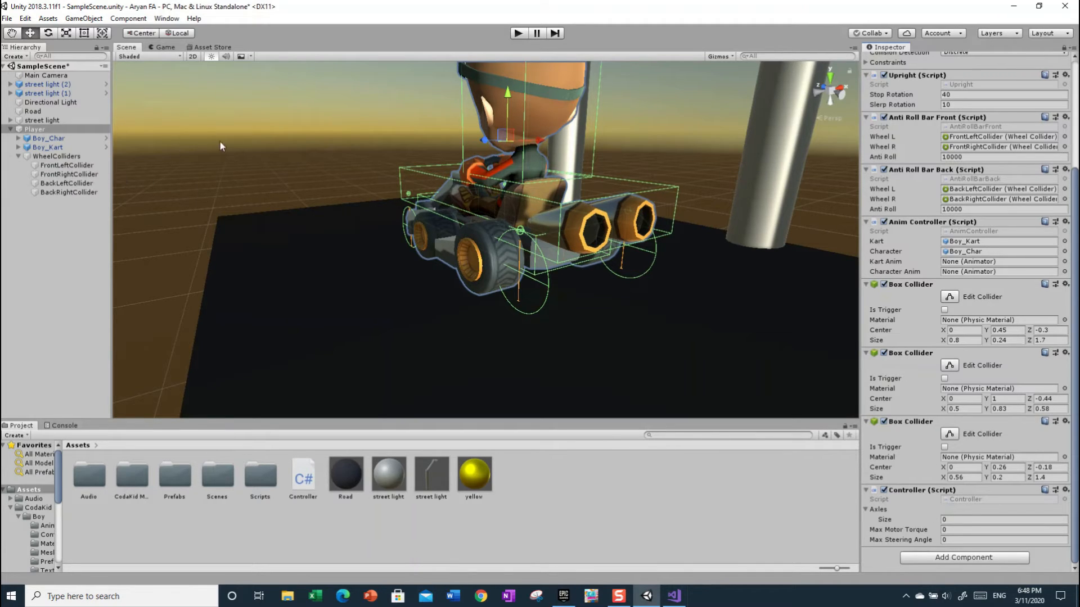
pyautogui.scroll(5, 1035, 143)
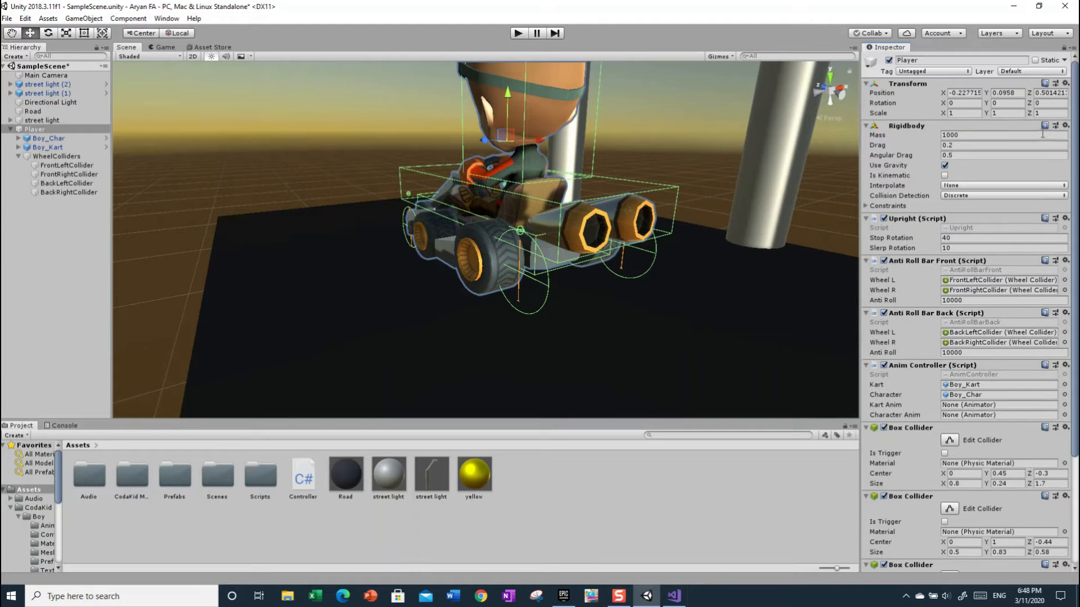
pyautogui.scroll(-5, 1021, 158)
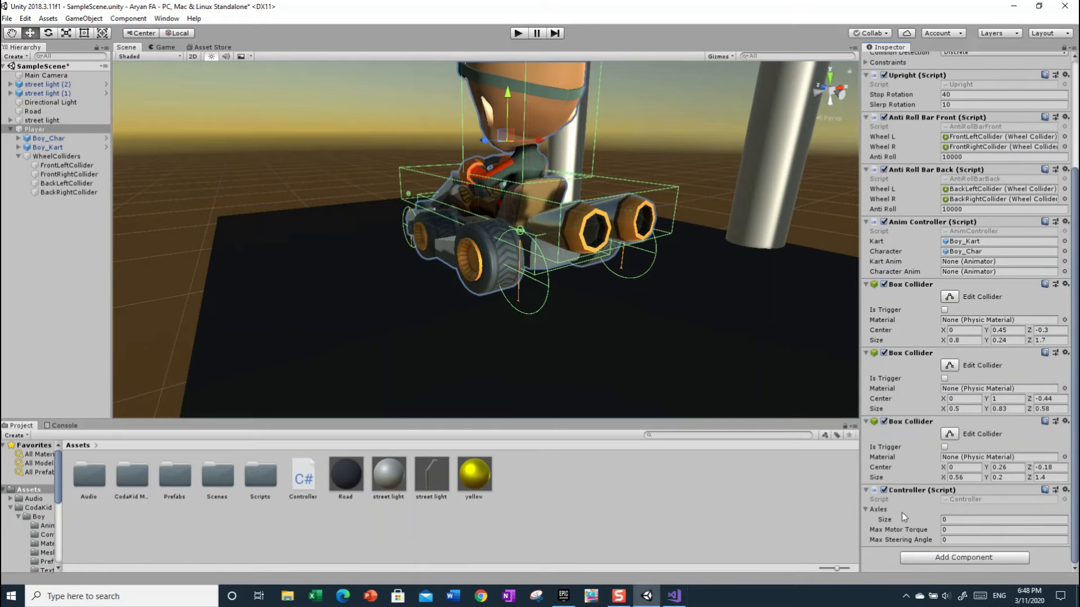
pyautogui.click(866, 510)
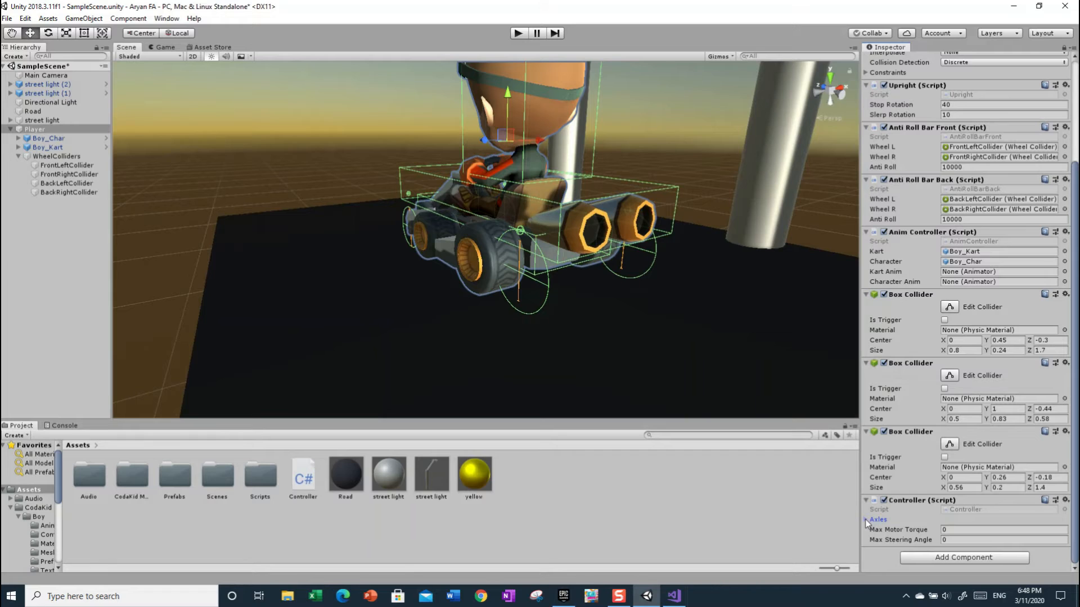
pyautogui.click(865, 520)
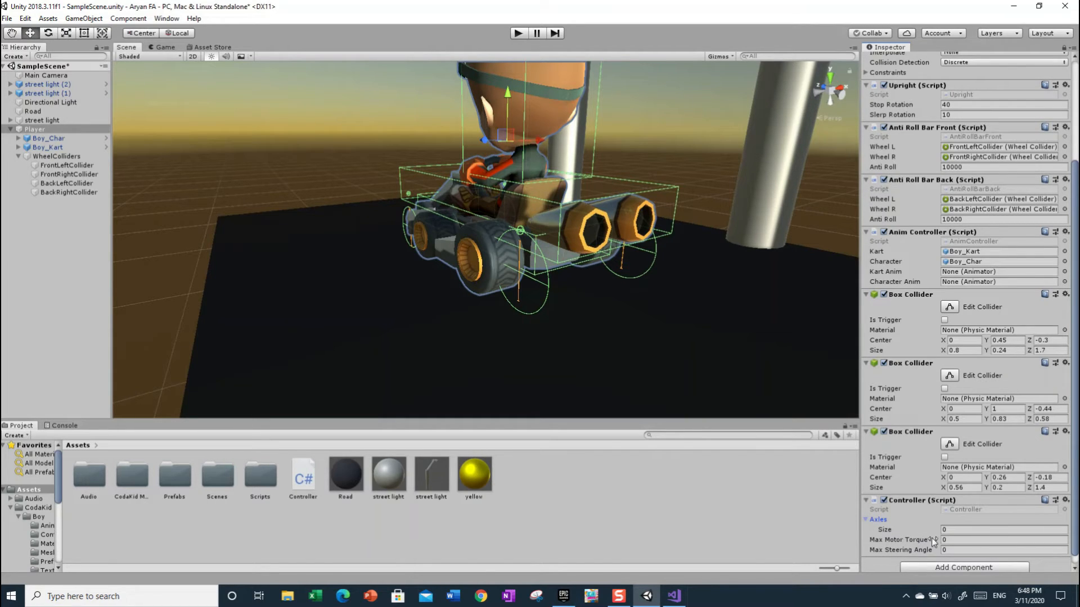
# - Switch to Chrome, open google.com and search for Google Translate
pyautogui.click(481, 596)
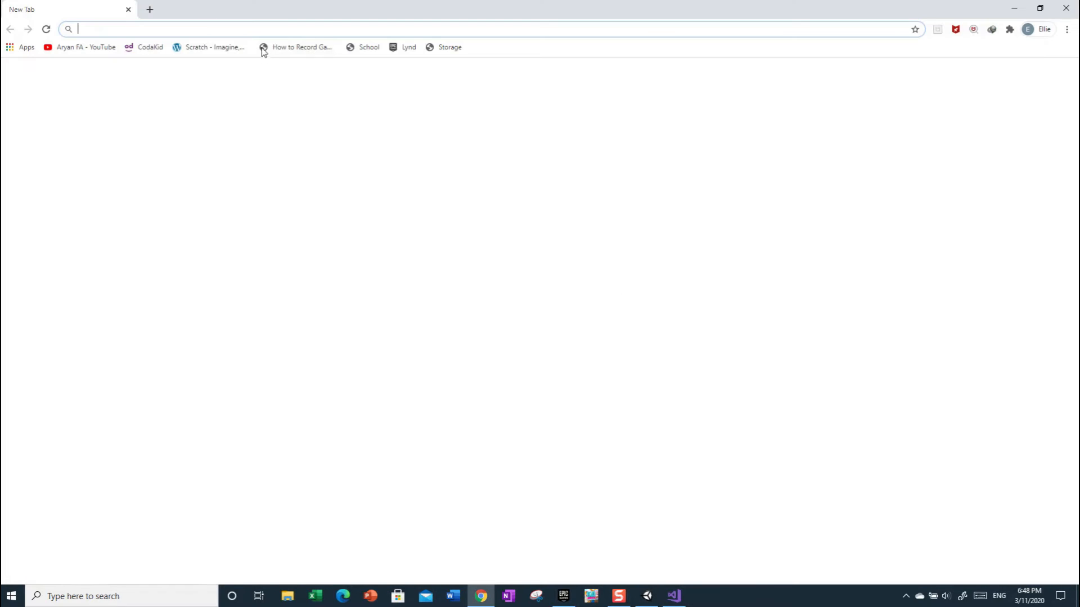
pyautogui.write('google.com')
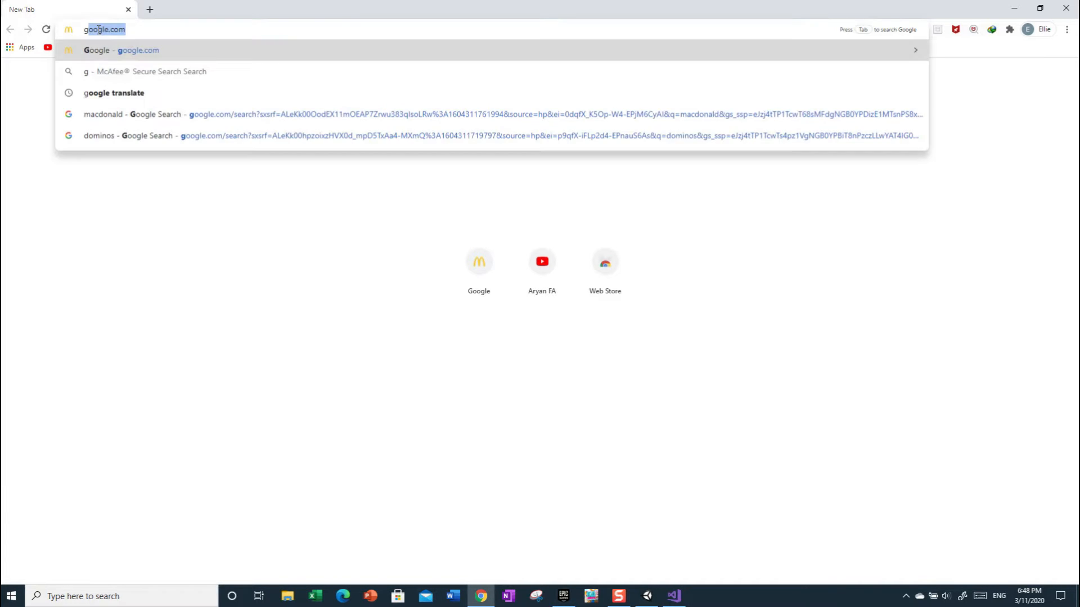
pyautogui.press('Return')
pyautogui.write('g')
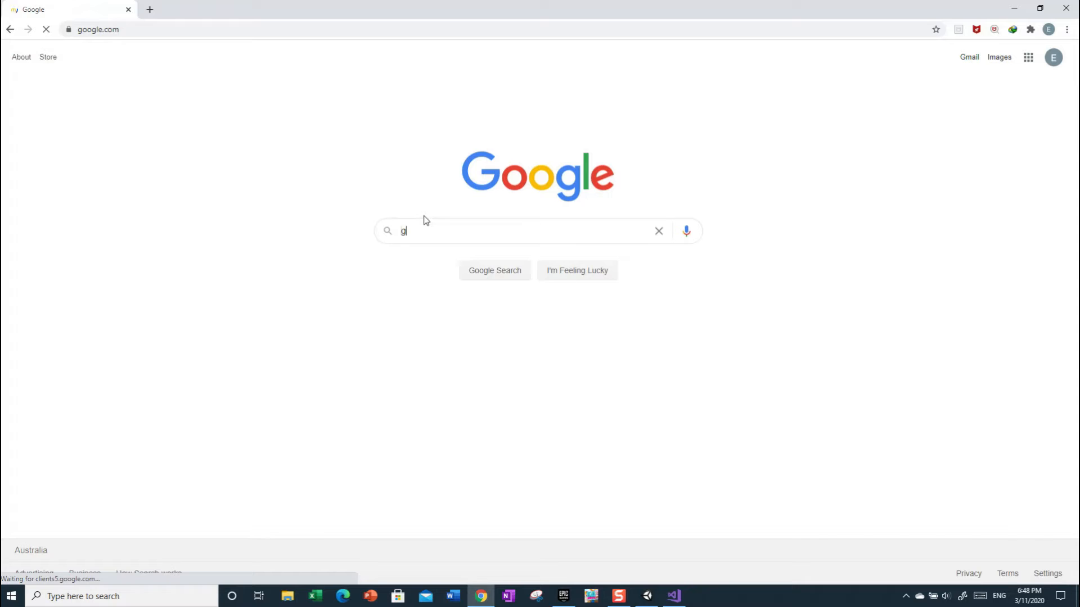
pyautogui.write('oodle ')
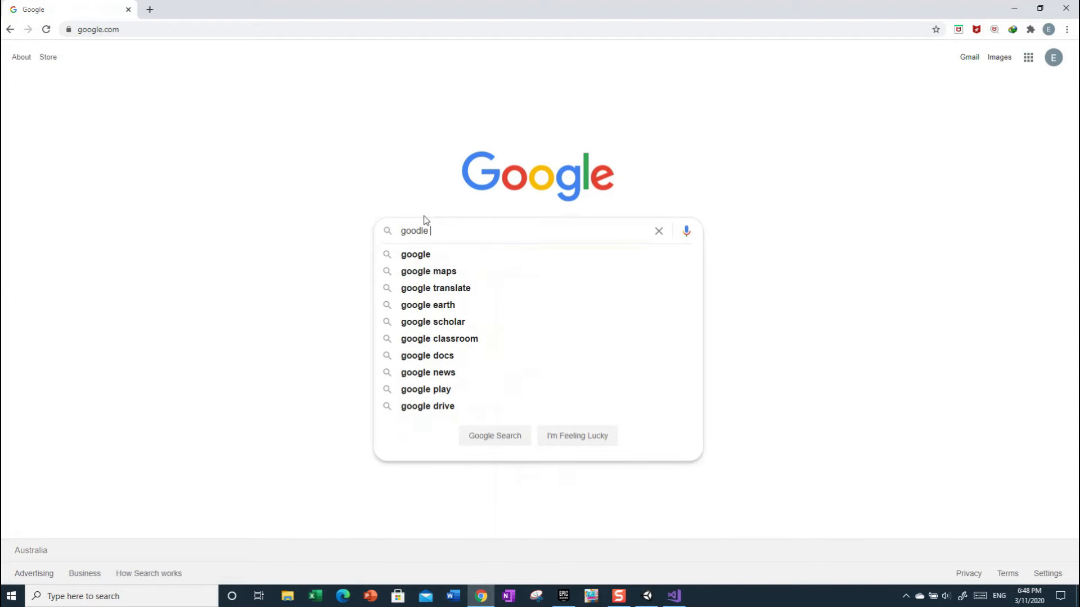
pyautogui.write('translate')
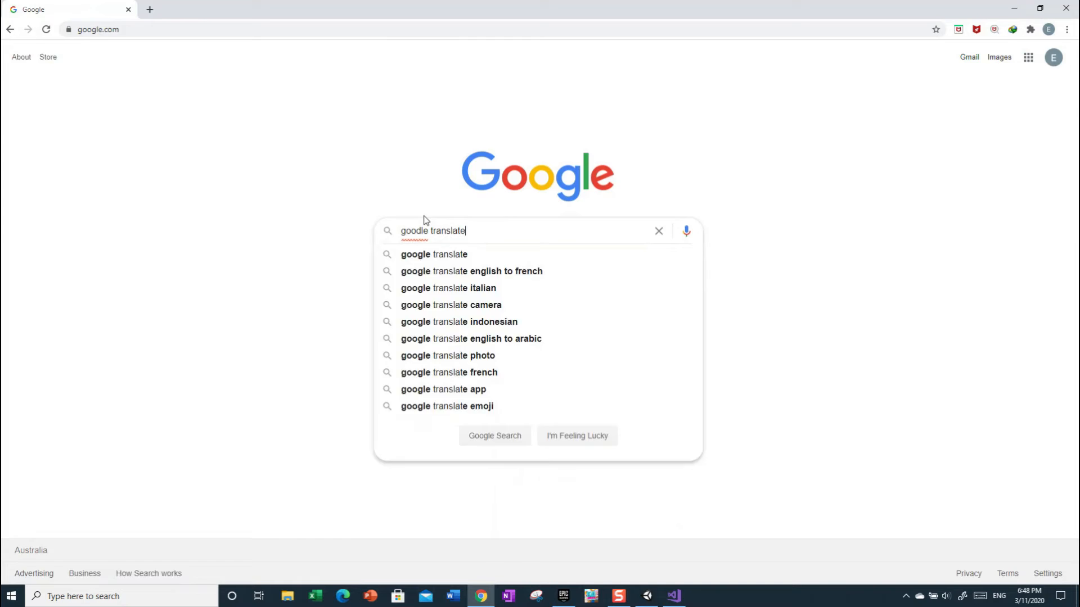
pyautogui.press('Return')
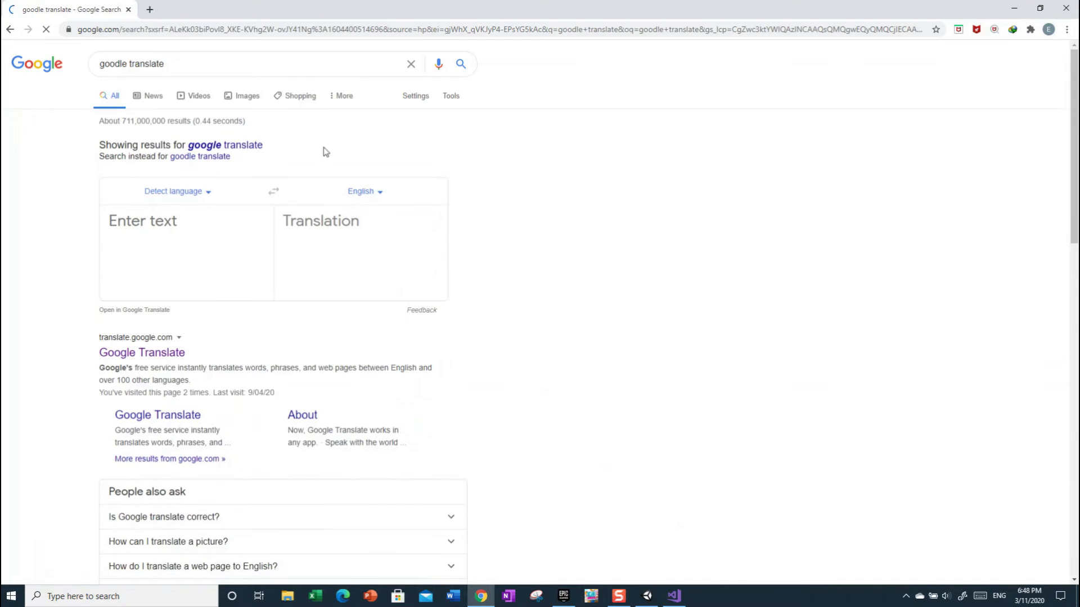
# - Correct the search query to "google translate" and open the Google Translate site from the results
pyautogui.click(124, 64)
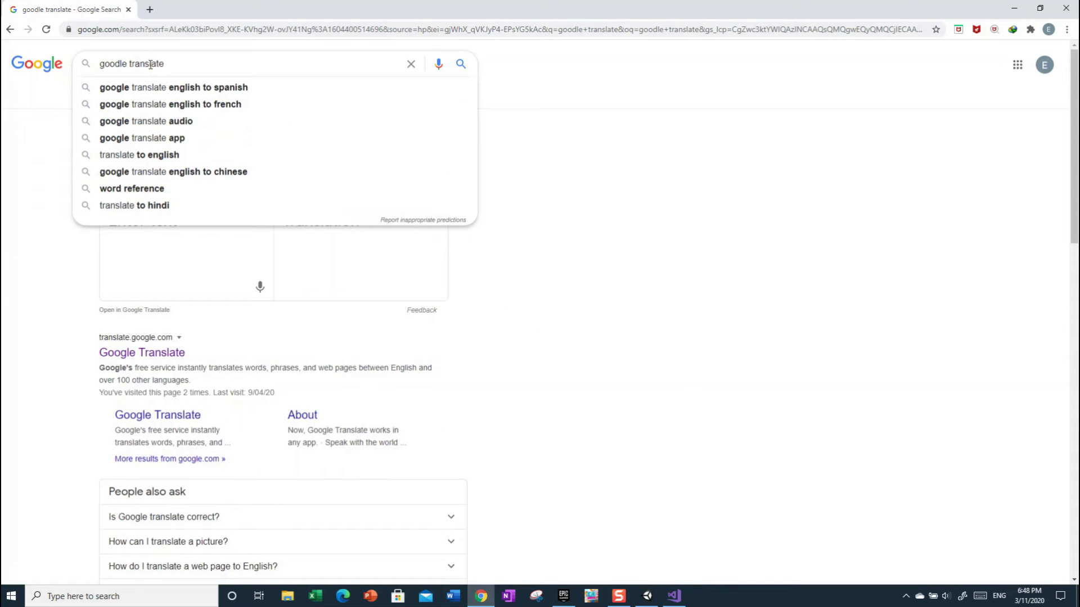
pyautogui.press('BackSpace')
pyautogui.write('g')
pyautogui.press('Return')
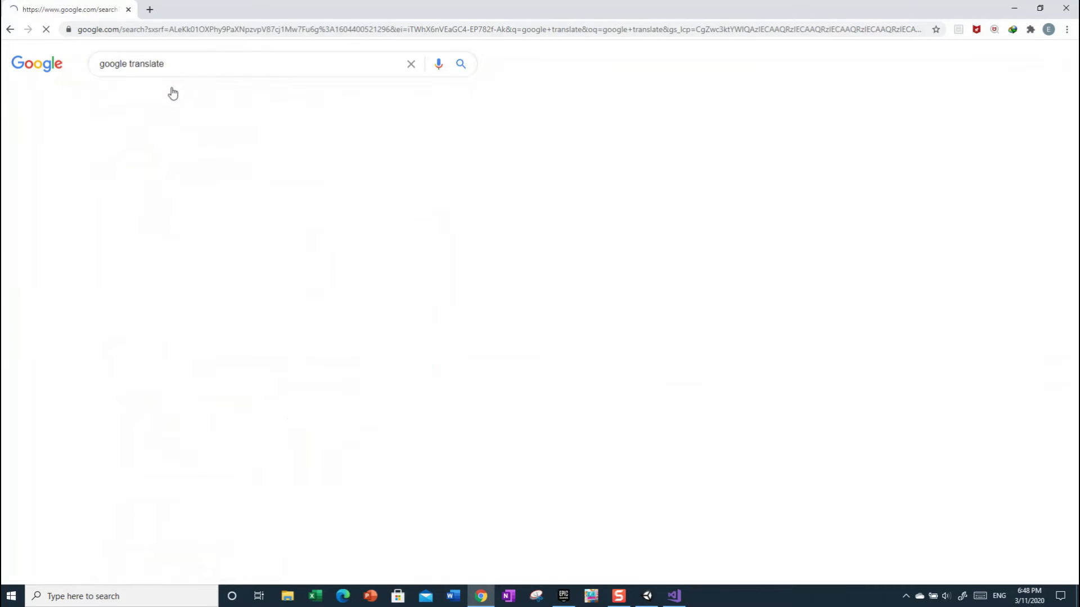
pyautogui.click(146, 177)
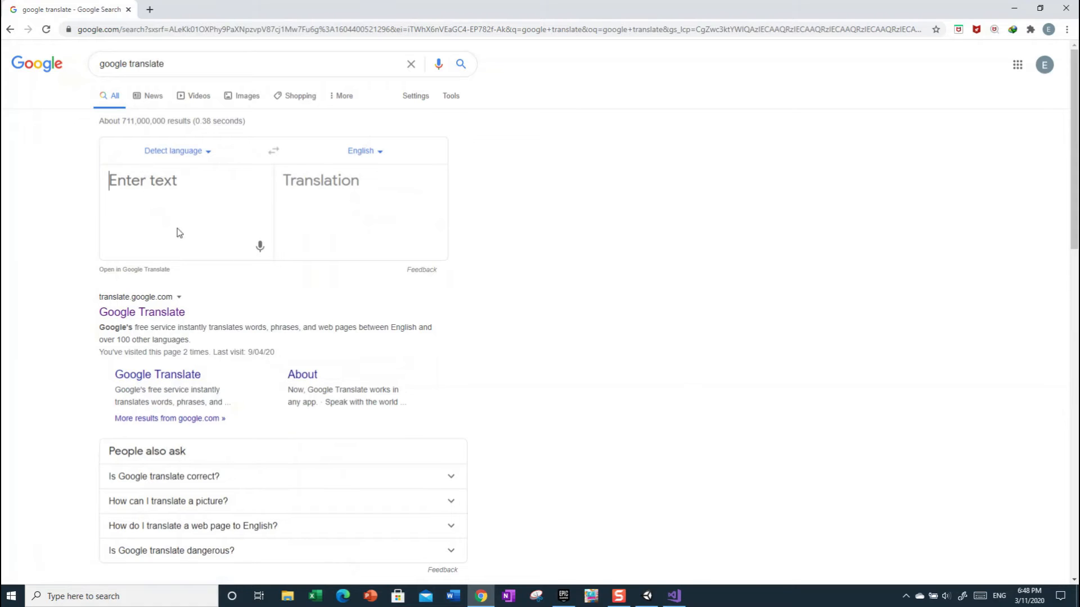
pyautogui.click(150, 312)
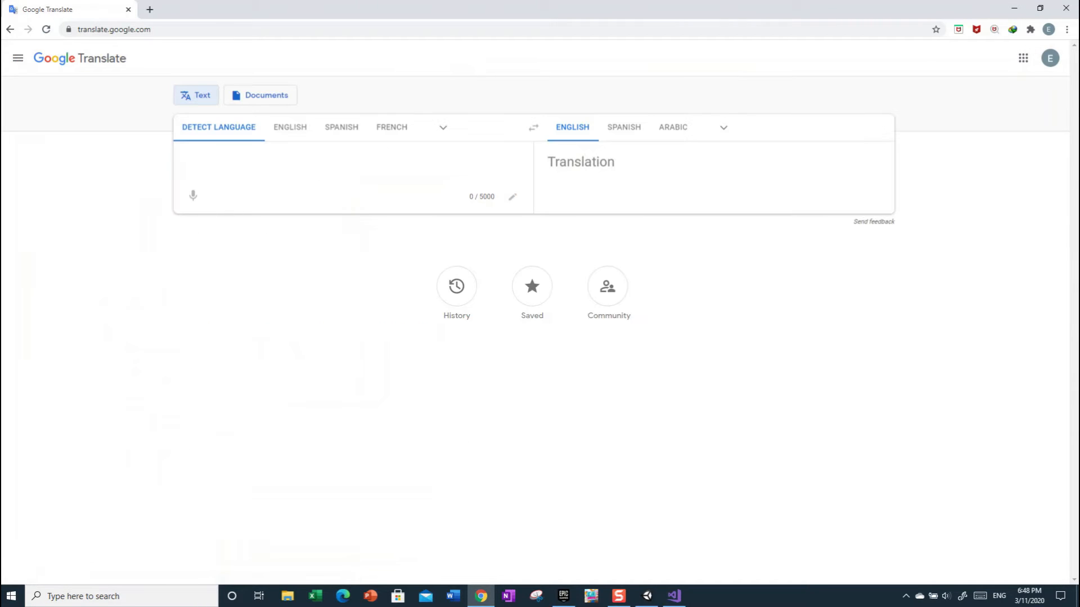
# - Enter "torque" as the Google Translate source text, listen to its pronunciation, and close the browser to return to Unity
pyautogui.click(647, 597)
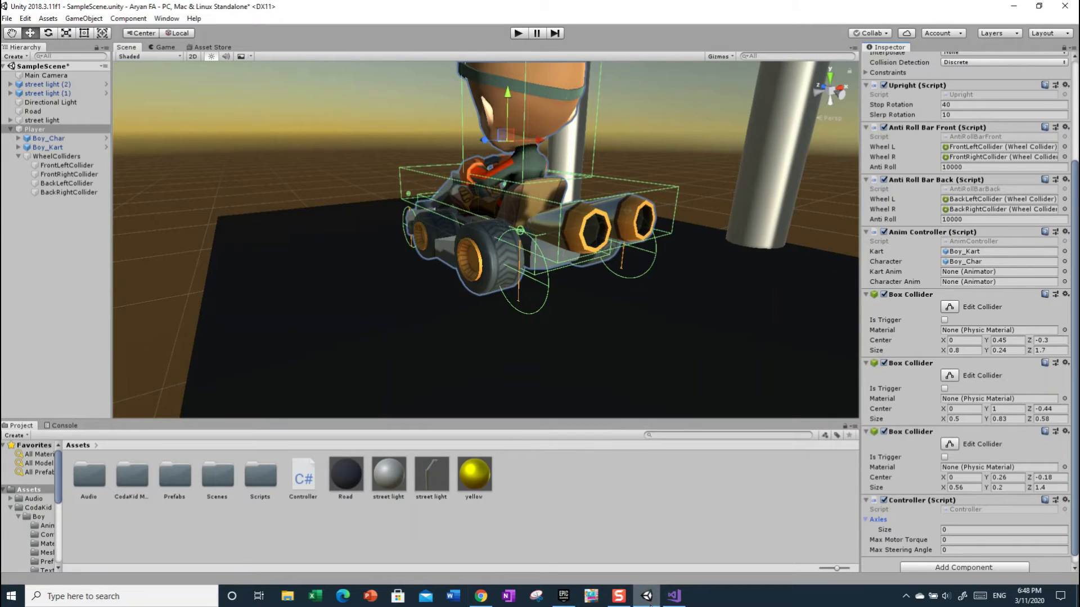
pyautogui.click(477, 596)
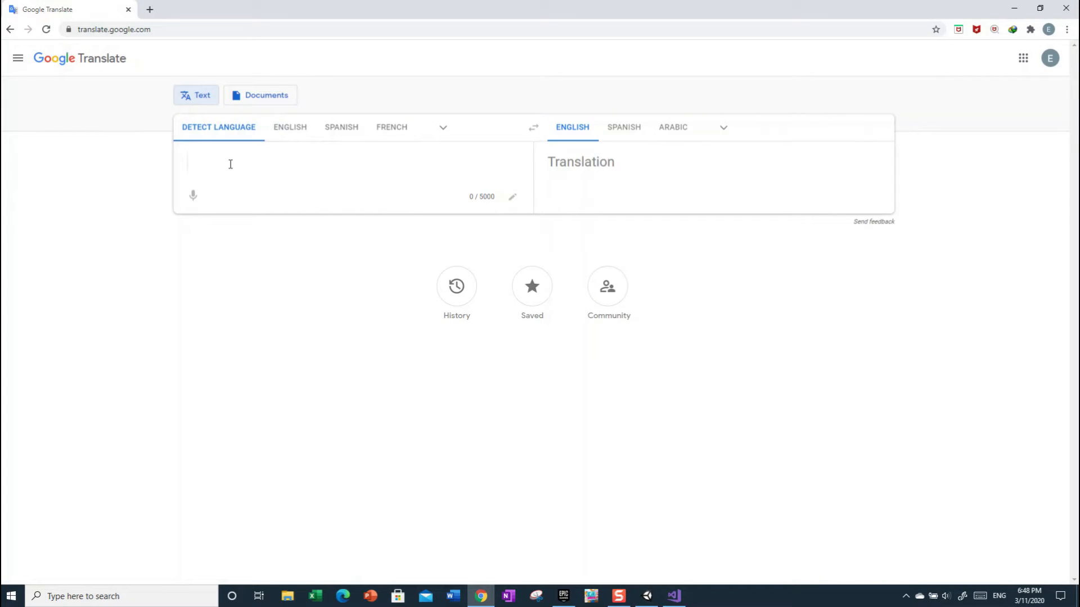
pyautogui.write('tor')
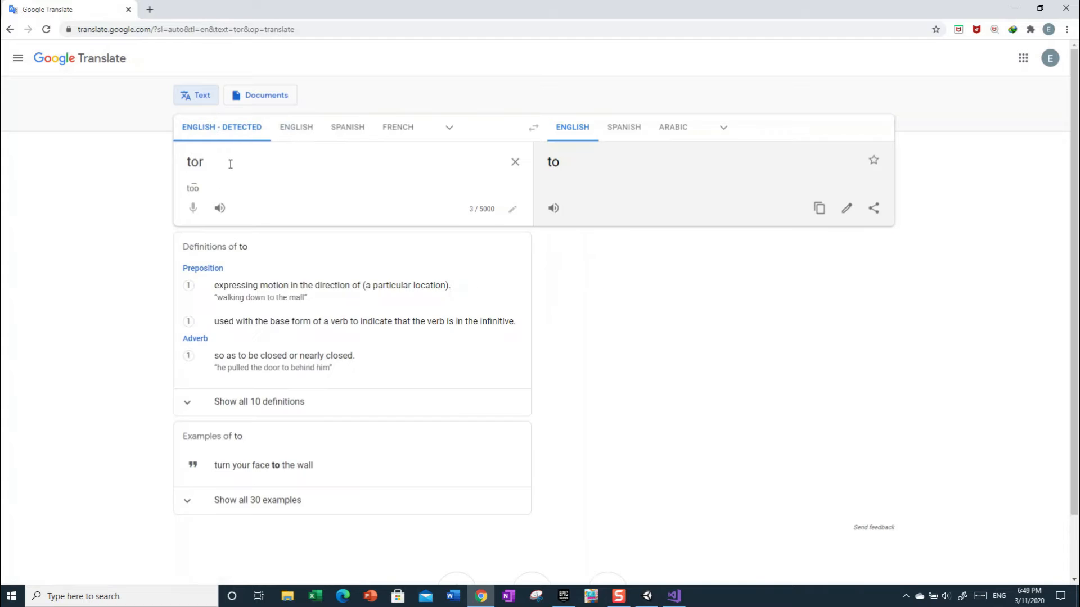
pyautogui.write('que')
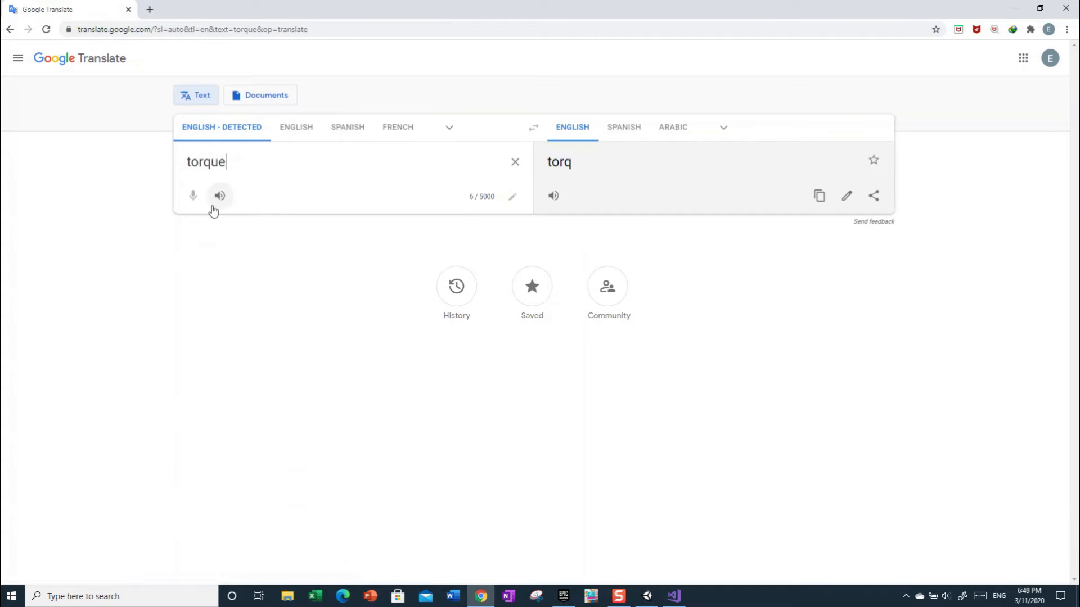
pyautogui.click(220, 207)
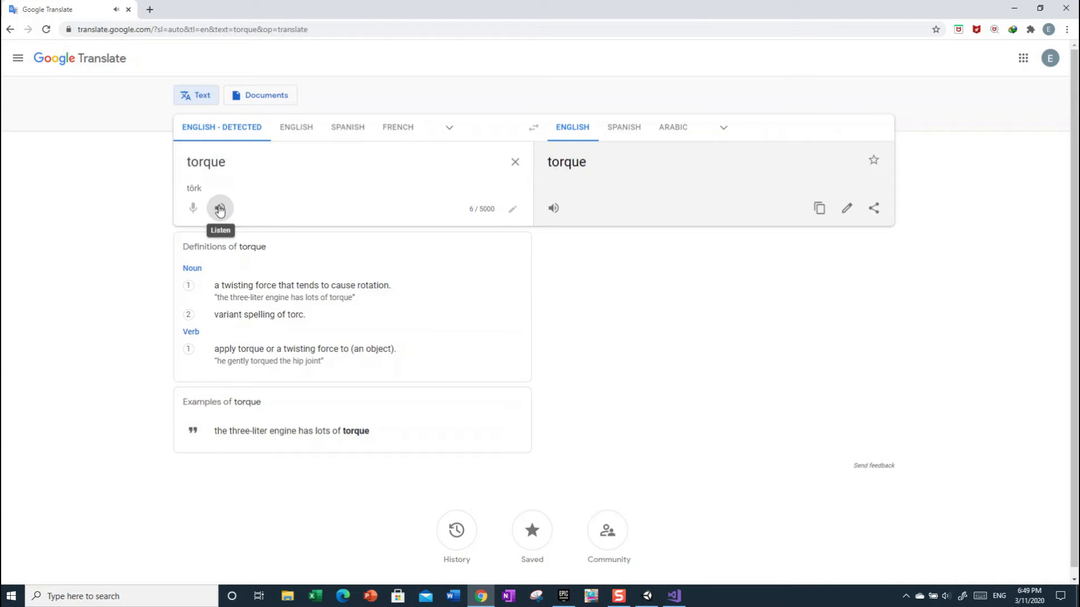
pyautogui.click(1066, 8)
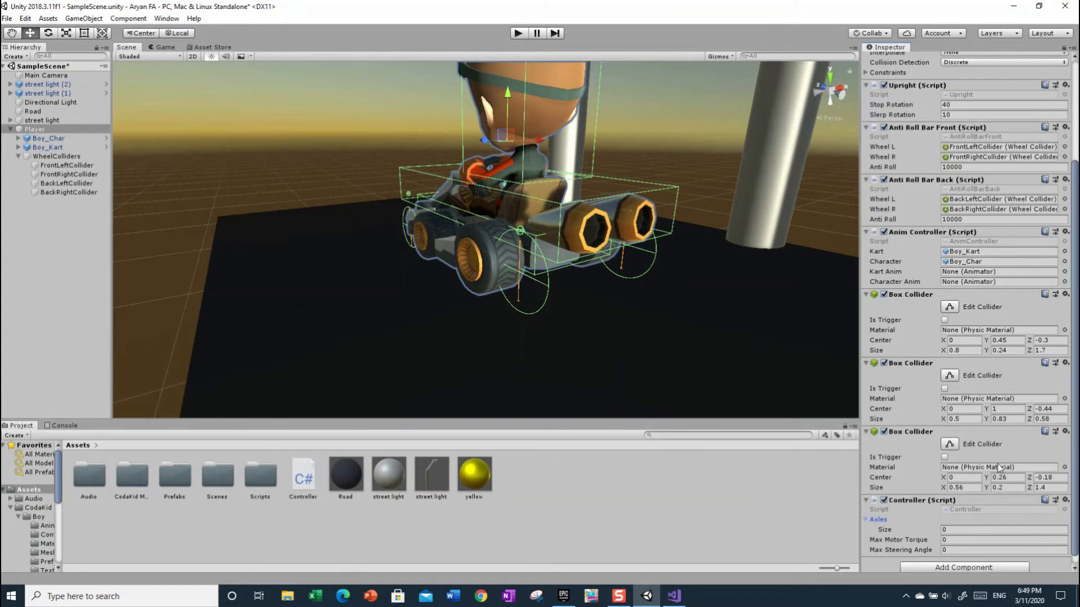
# - Set the size of the Controller script's Axles list to 2
pyautogui.scroll(-1, 999, 468)
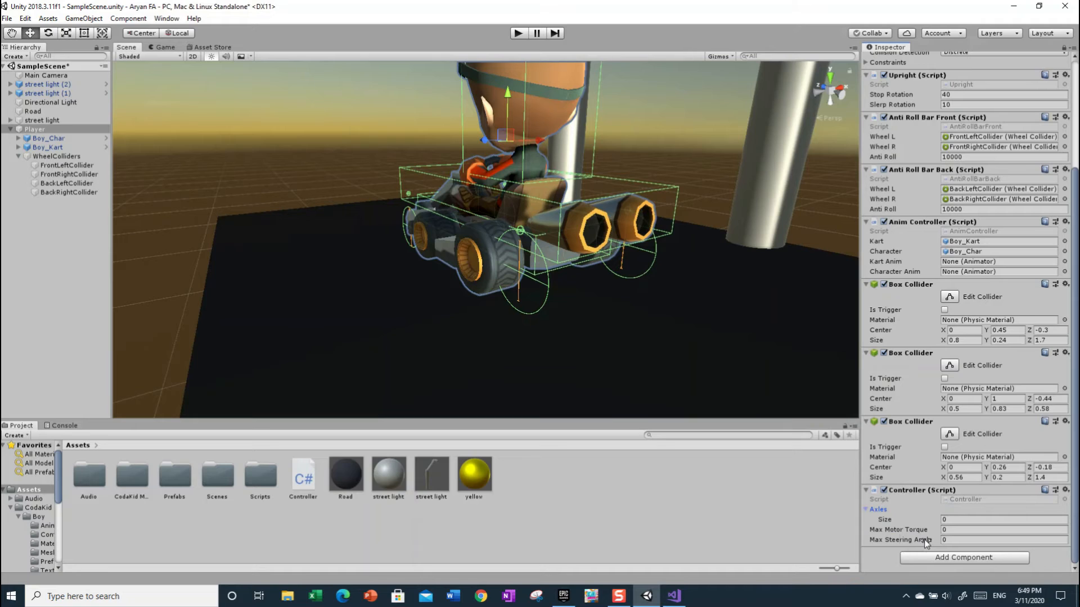
pyautogui.click(954, 521)
pyautogui.press('BackSpace')
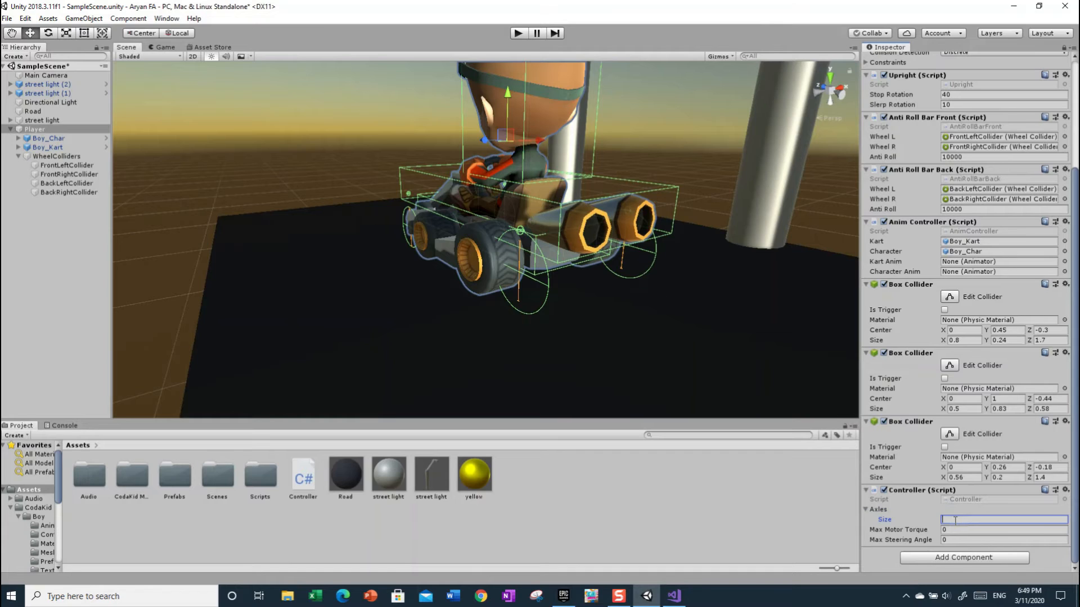
pyautogui.write('2')
pyautogui.press('Return')
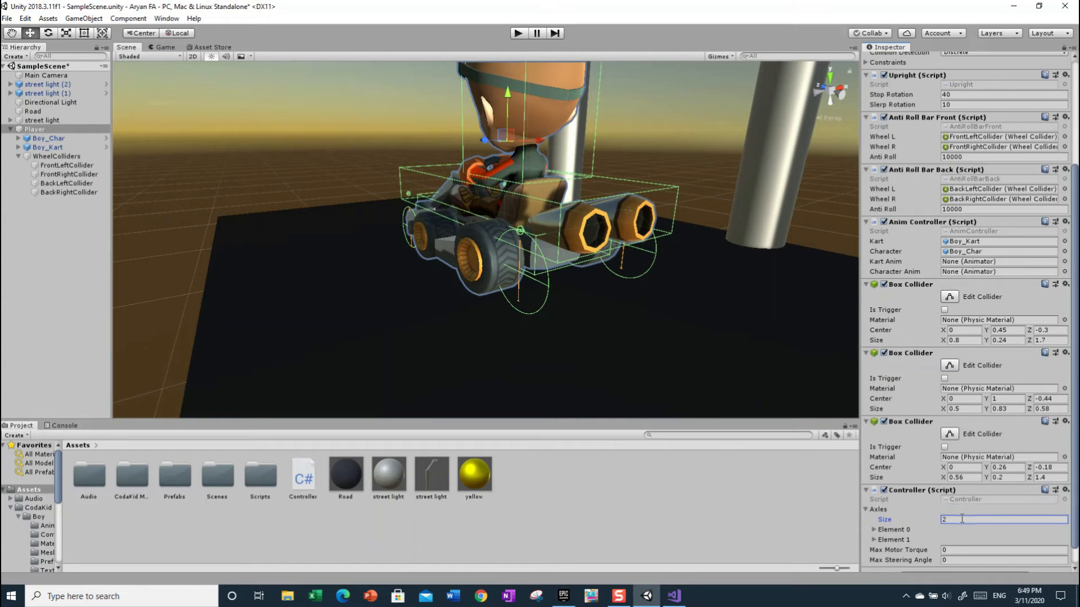
pyautogui.doubleClick(957, 519)
# - Expand Element 0 and Element 1 of the Axles list to expose their wheel, motor and steering settings
pyautogui.scroll(-1, 916, 511)
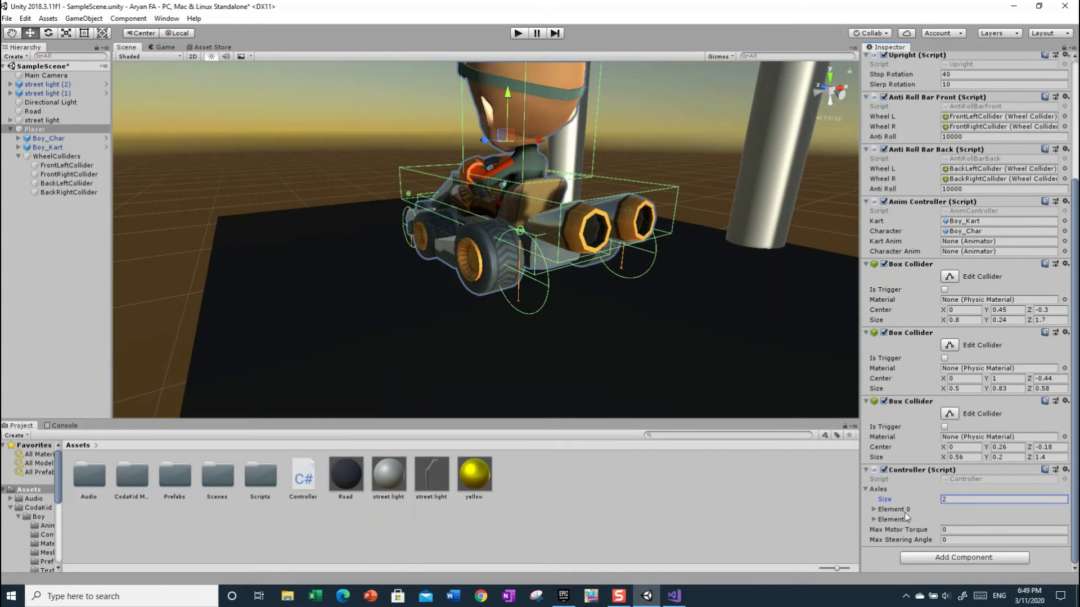
pyautogui.click(876, 510)
pyautogui.scroll(-2, 876, 522)
pyautogui.click(873, 526)
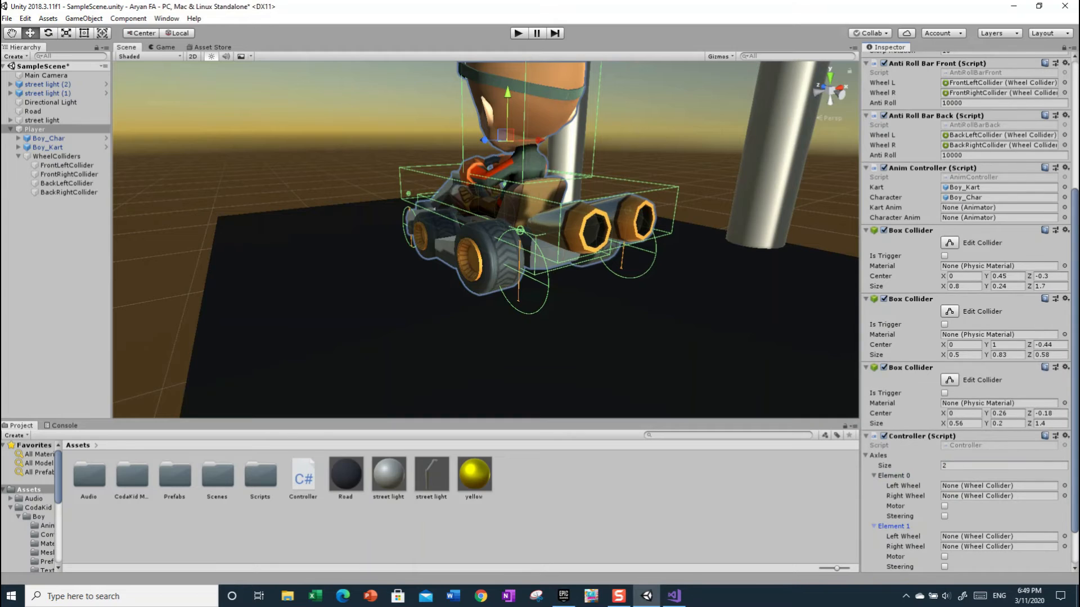
pyautogui.scroll(-3, 926, 438)
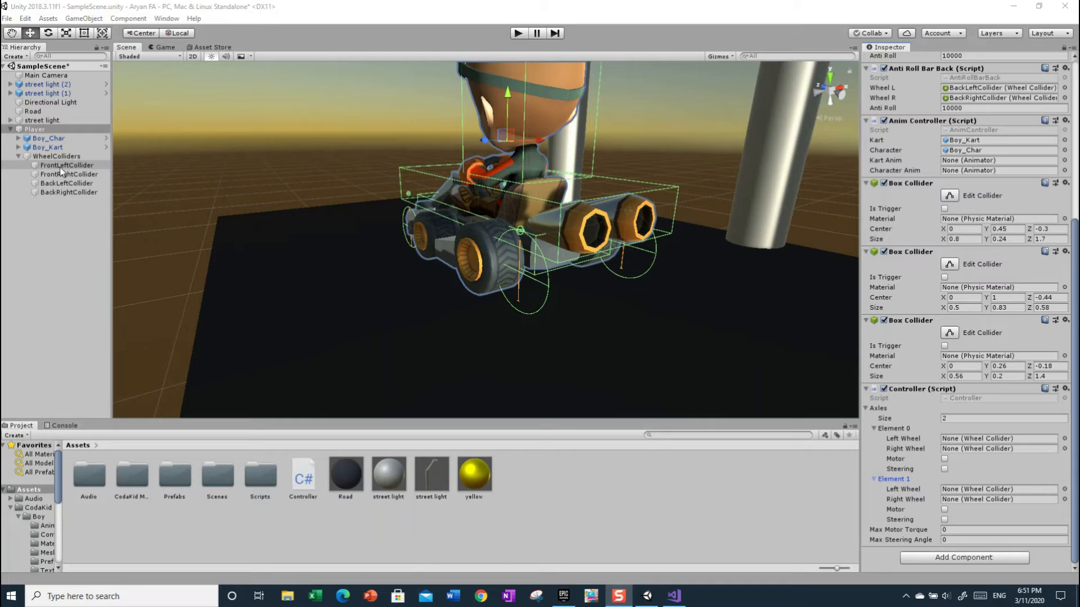
# - Assign FrontLeftCollider and FrontRightCollider as Element 0's left and right wheels, and enable its Motor and Steering options
pyautogui.moveTo(60, 167); pyautogui.dragTo(959, 443)
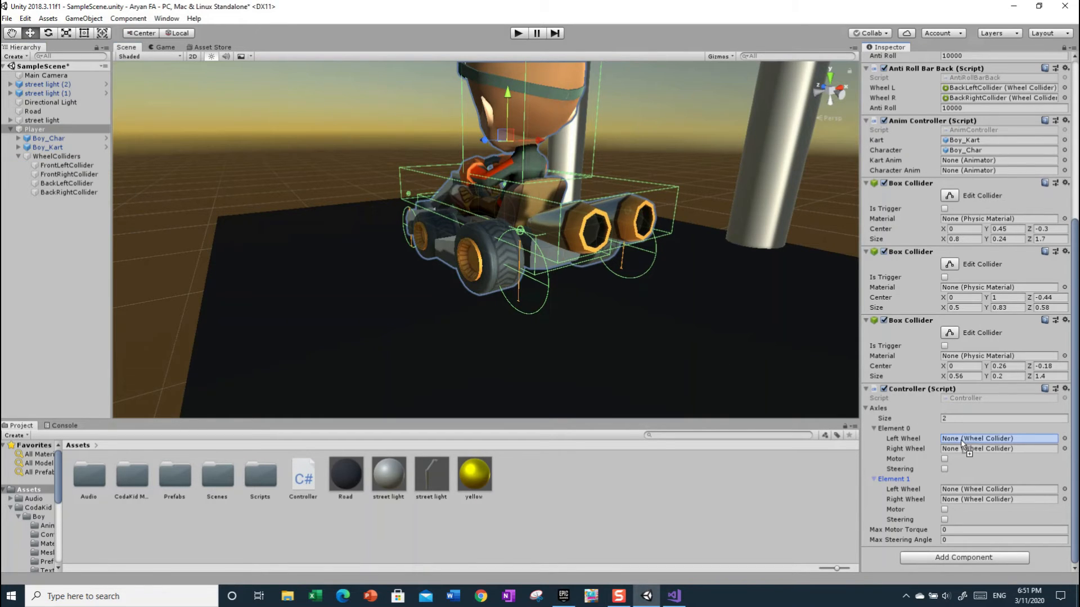
pyautogui.moveTo(960, 445); pyautogui.dragTo(961, 442)
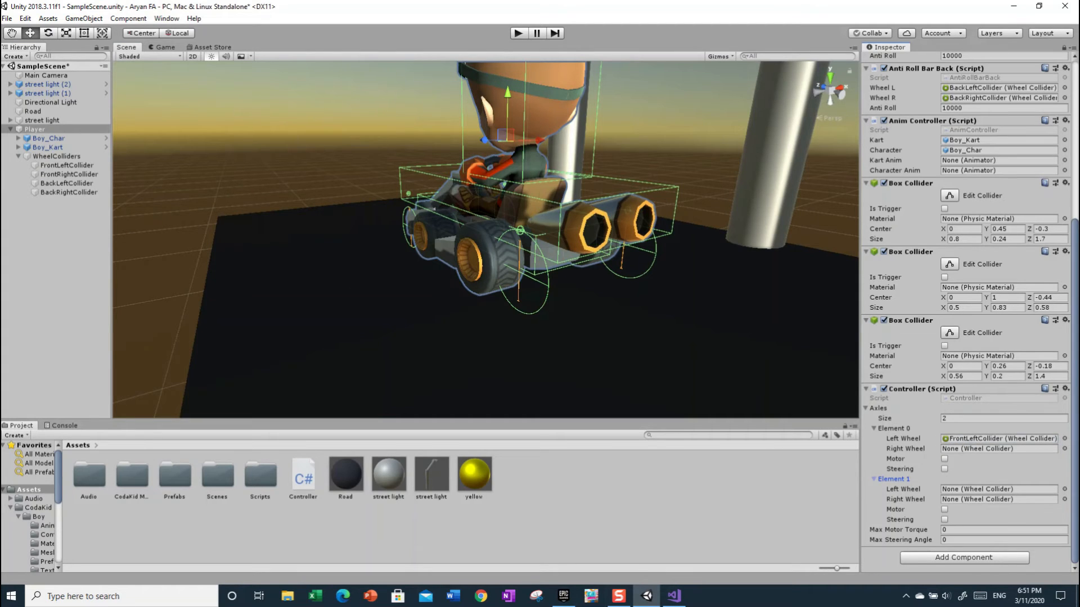
pyautogui.moveTo(42, 177); pyautogui.dragTo(960, 447)
pyautogui.click(944, 458)
pyautogui.click(944, 469)
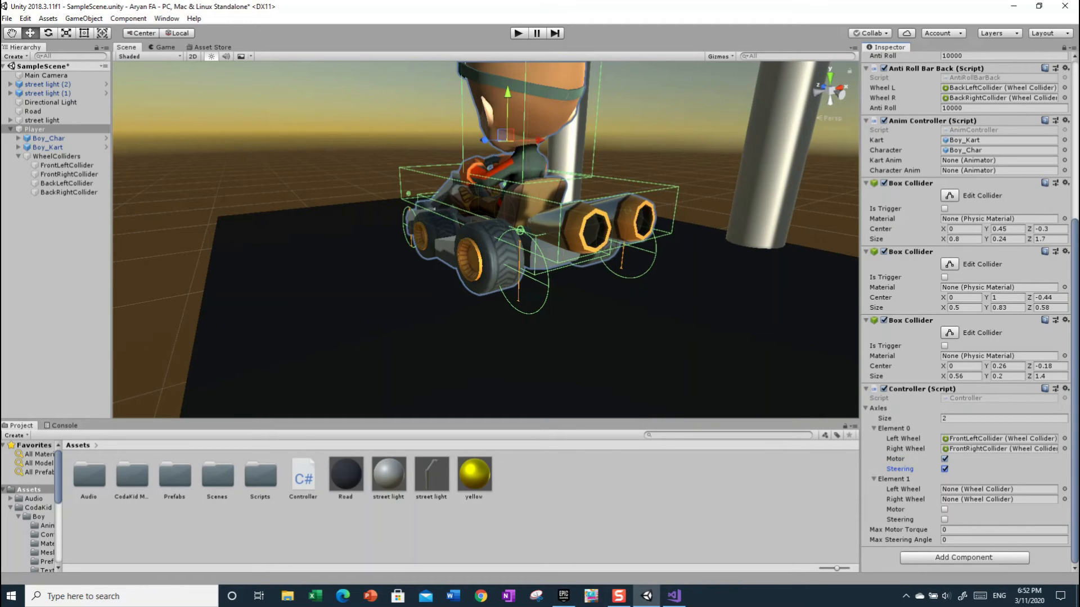
# - Assign BackLeftCollider and BackRightCollider as Element 1's left and right wheels, and enable its Motor option
pyautogui.moveTo(81, 187); pyautogui.dragTo(966, 486)
pyautogui.moveTo(48, 191); pyautogui.dragTo(960, 497)
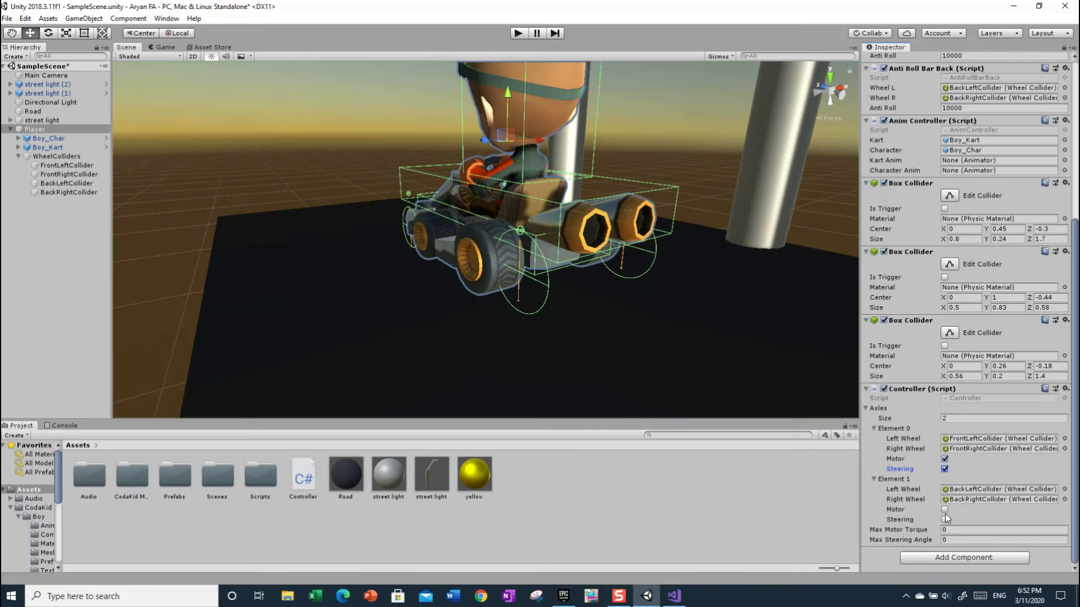
pyautogui.click(944, 510)
pyautogui.click(944, 510)
# - Try Steering on the back axle while viewing the wheels, then restore Element 1 to Motor only and Element 0 to Motor and Steering
pyautogui.keyDown('alt'); pyautogui.moveTo(663, 326); pyautogui.dragTo(730, 373); pyautogui.keyUp('alt')
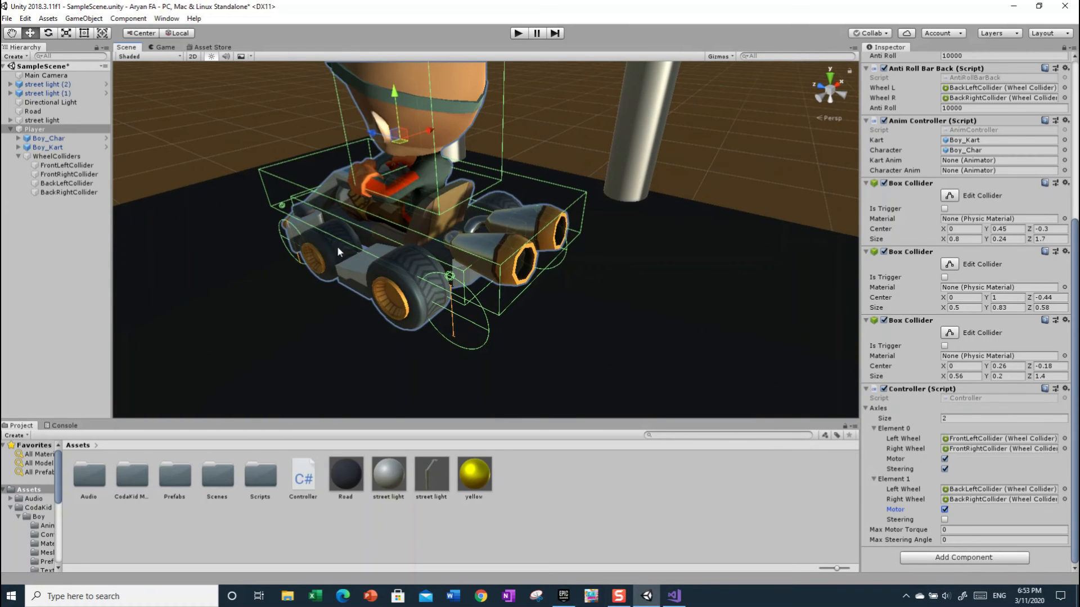
pyautogui.keyDown('alt'); pyautogui.moveTo(337, 251); pyautogui.dragTo(419, 256); pyautogui.keyUp('alt')
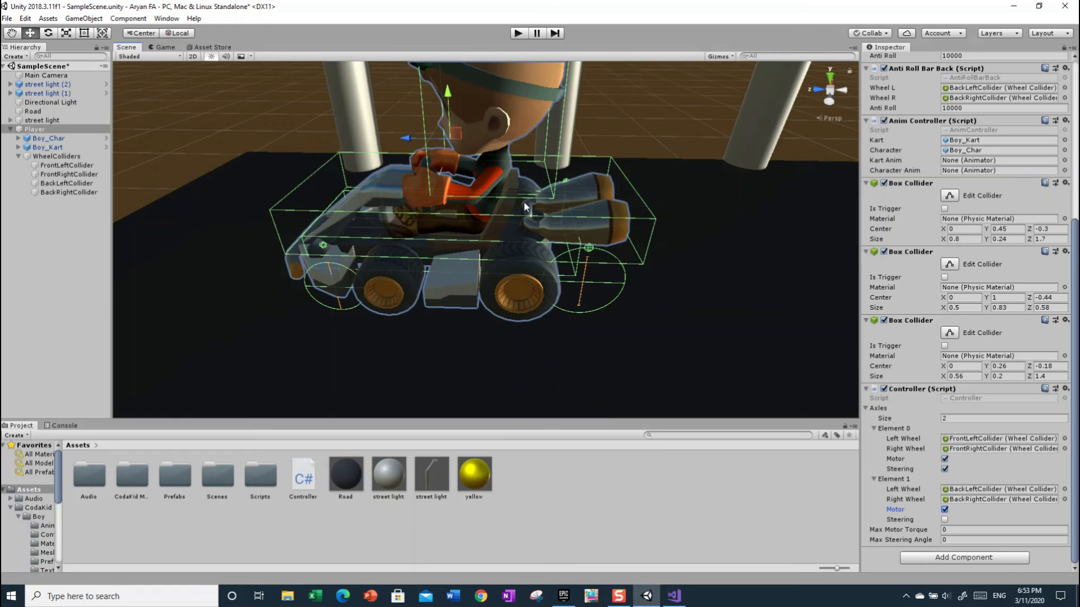
pyautogui.click(945, 519)
pyautogui.moveTo(383, 260); pyautogui.dragTo(237, 319, button='right')
pyautogui.press('s')
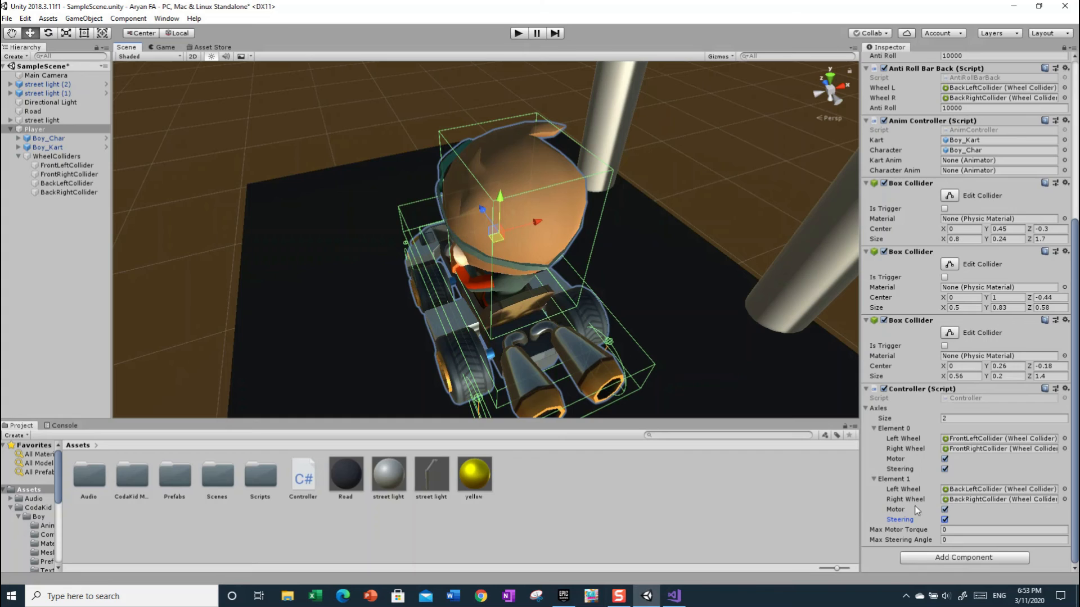
pyautogui.click(944, 520)
pyautogui.click(944, 510)
pyautogui.click(945, 469)
pyautogui.click(944, 469)
# - Close the Unity editor and save the changes to SampleScene
pyautogui.click(1063, 6)
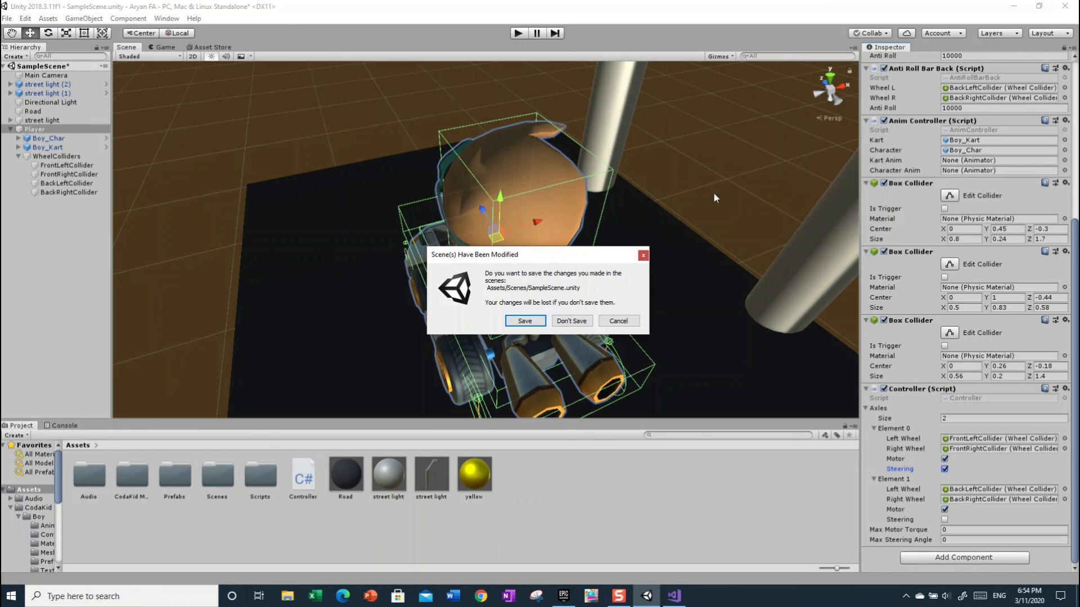
pyautogui.click(524, 321)
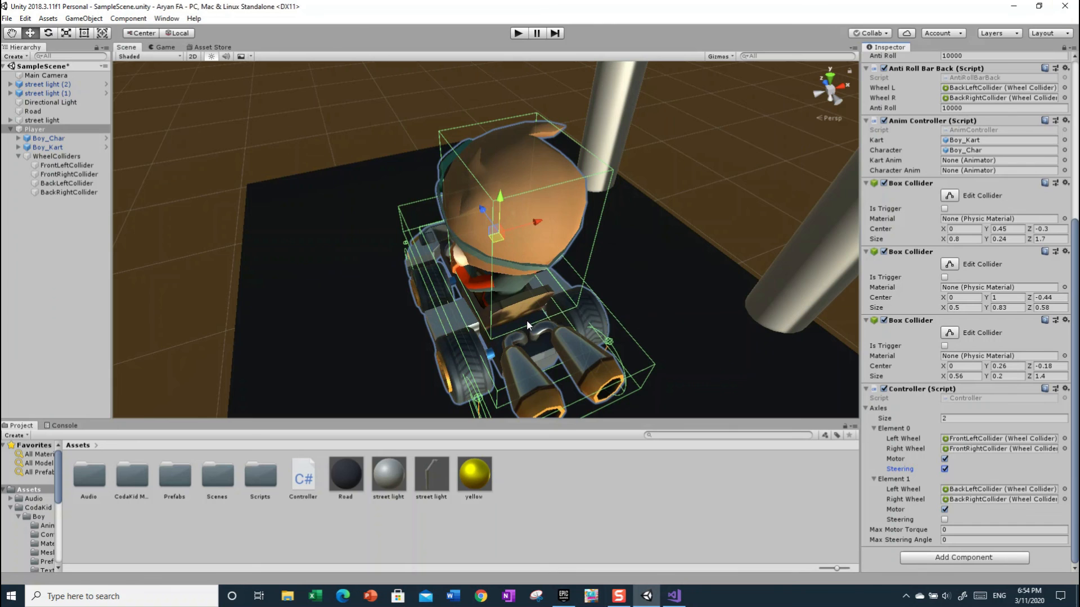